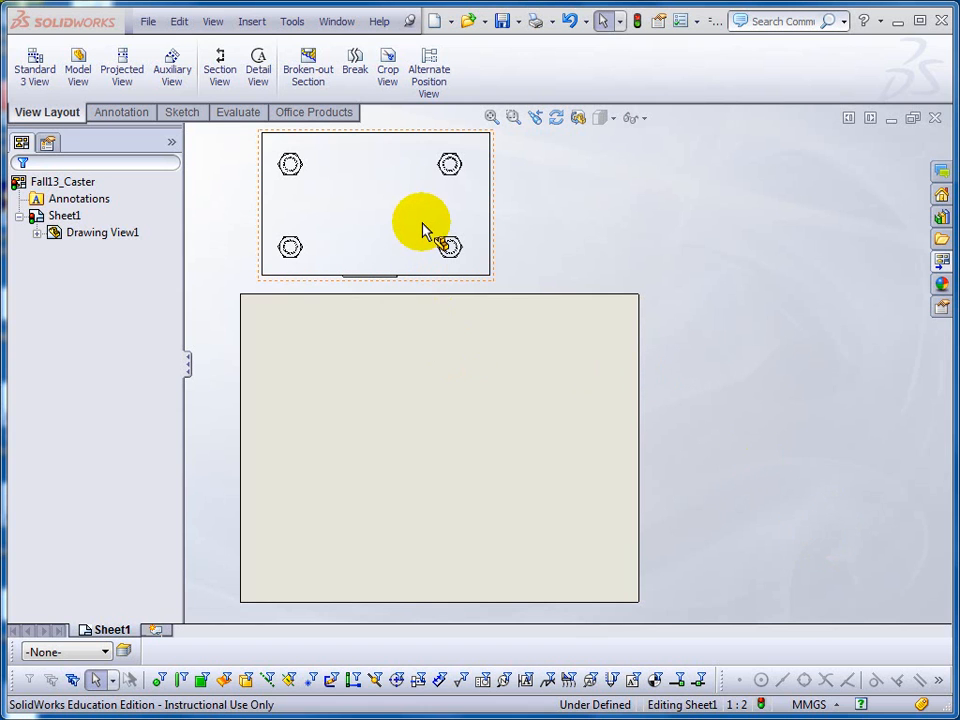
Set the caster top view's display style to Hidden Lines Visible.
{"action": "left_click", "coordinate": [375, 221]}
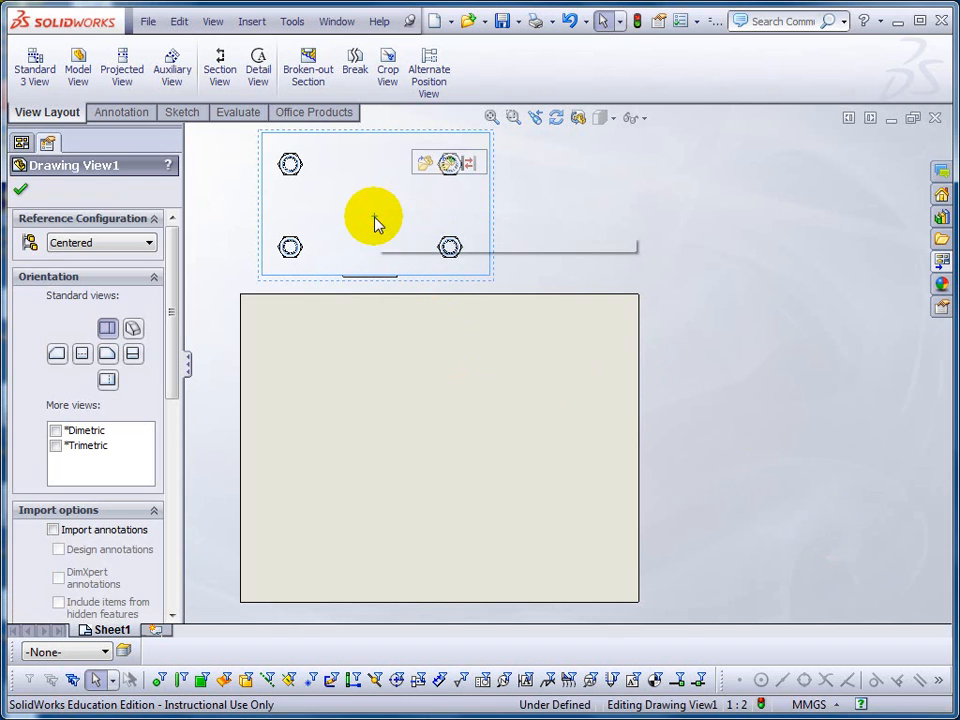
{"action": "left_click_drag", "start_coordinate": [175, 381], "coordinate": [148, 537]}
{"action": "left_click", "coordinate": [81, 412]}
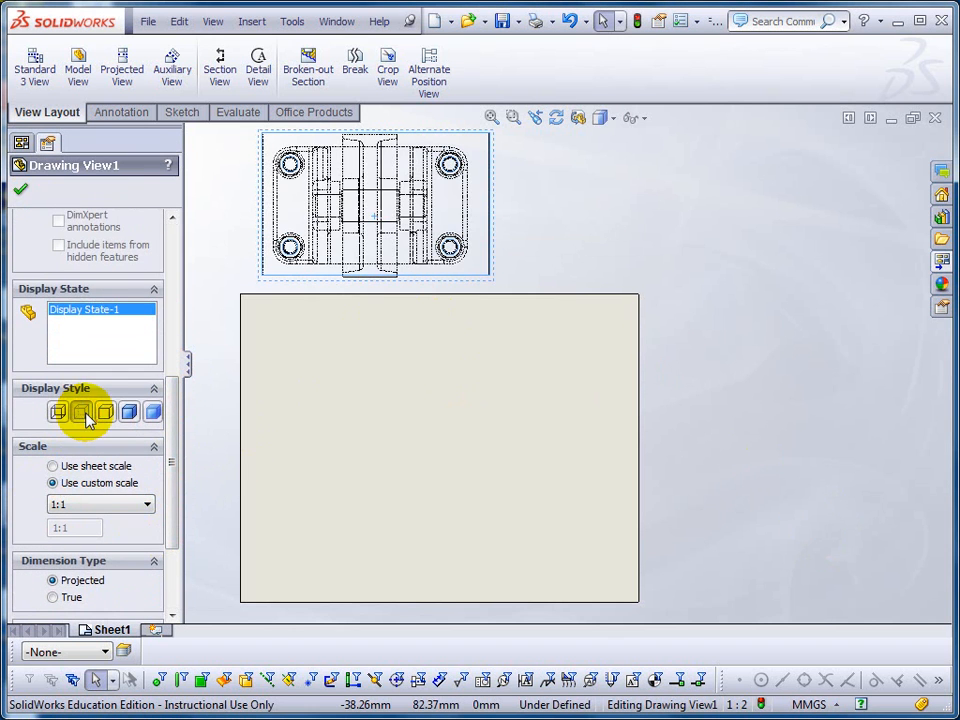
{"action": "left_click", "coordinate": [21, 143]}
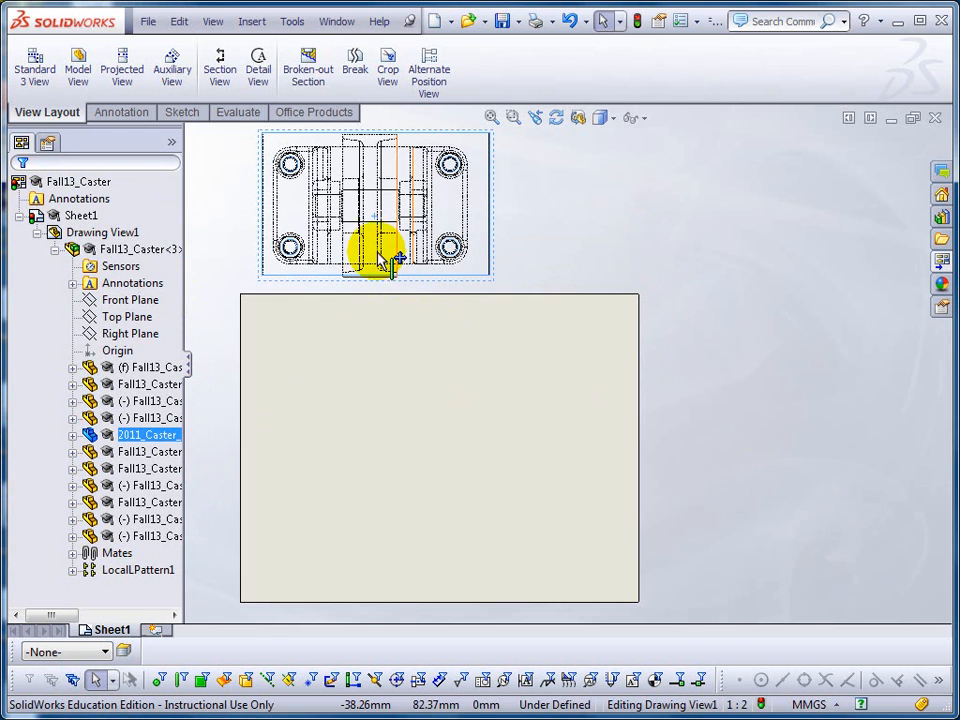
{"action": "left_click", "coordinate": [216, 251]}
Start a section view with a horizontal cutting line through the center of the top view's upper-left bolt.
{"action": "scroll", "coordinate": [246, 252], "scroll_direction": "up", "scroll_amount": 2}
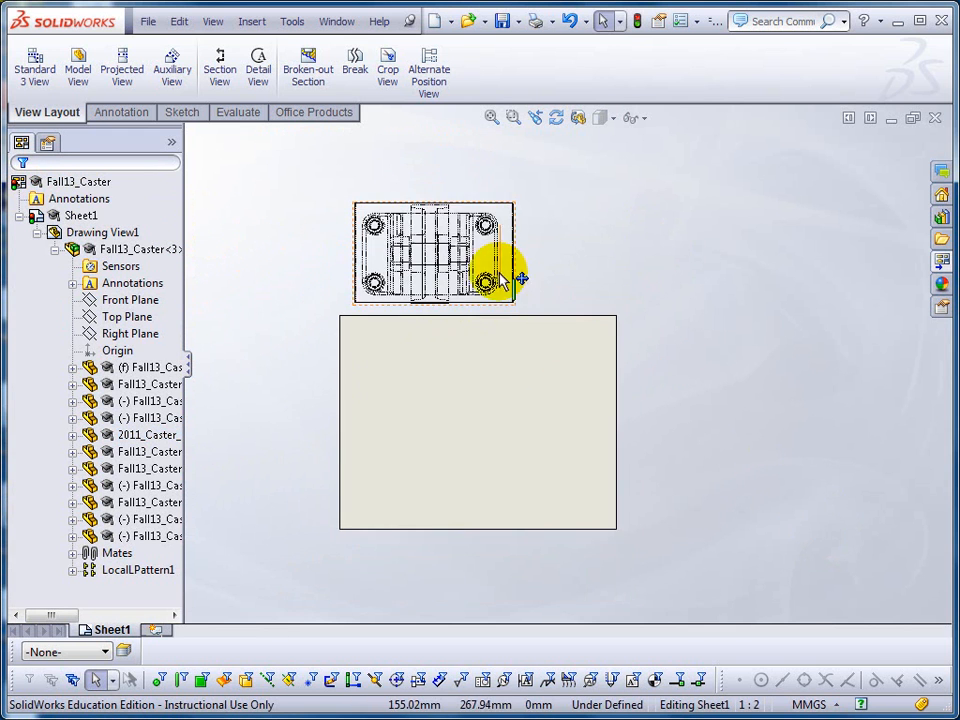
{"action": "scroll", "coordinate": [486, 278], "scroll_direction": "down", "scroll_amount": 3}
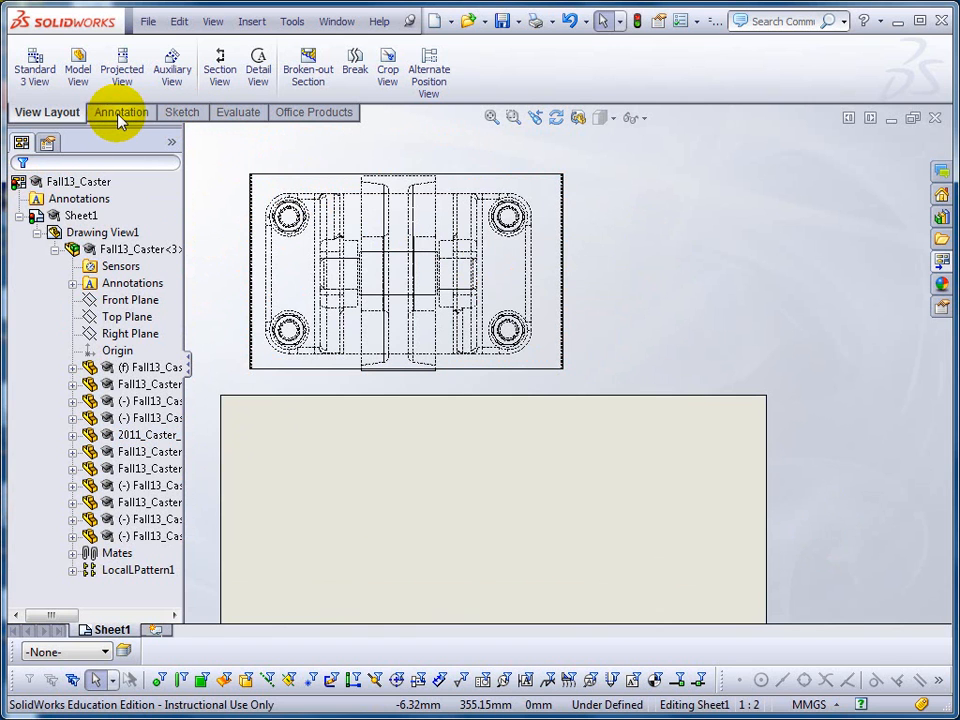
{"action": "left_click", "coordinate": [215, 68]}
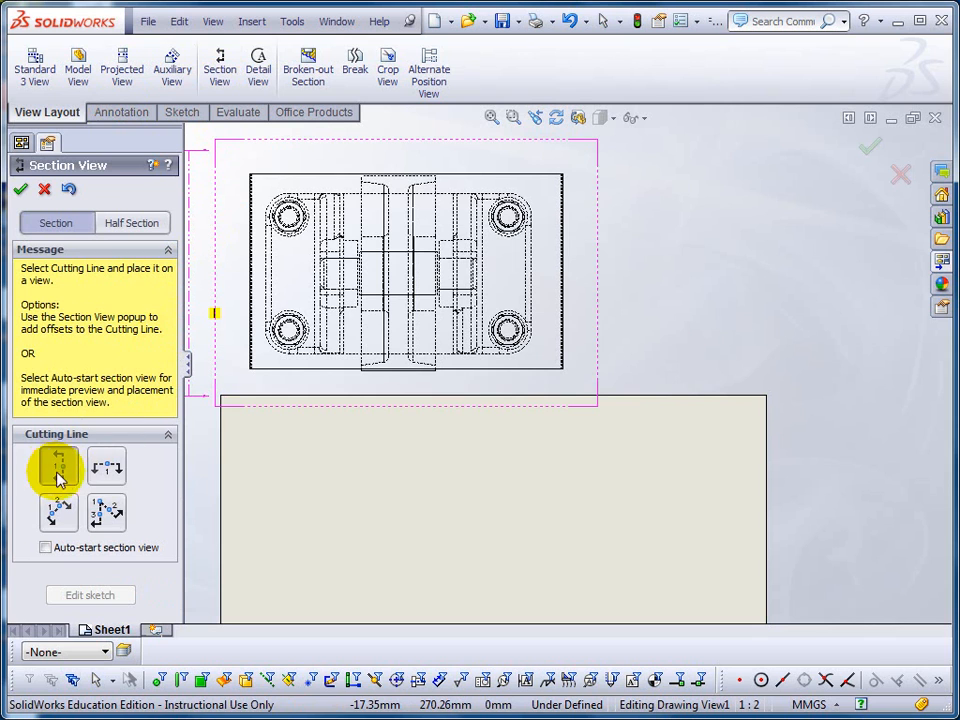
{"action": "left_click", "coordinate": [110, 474]}
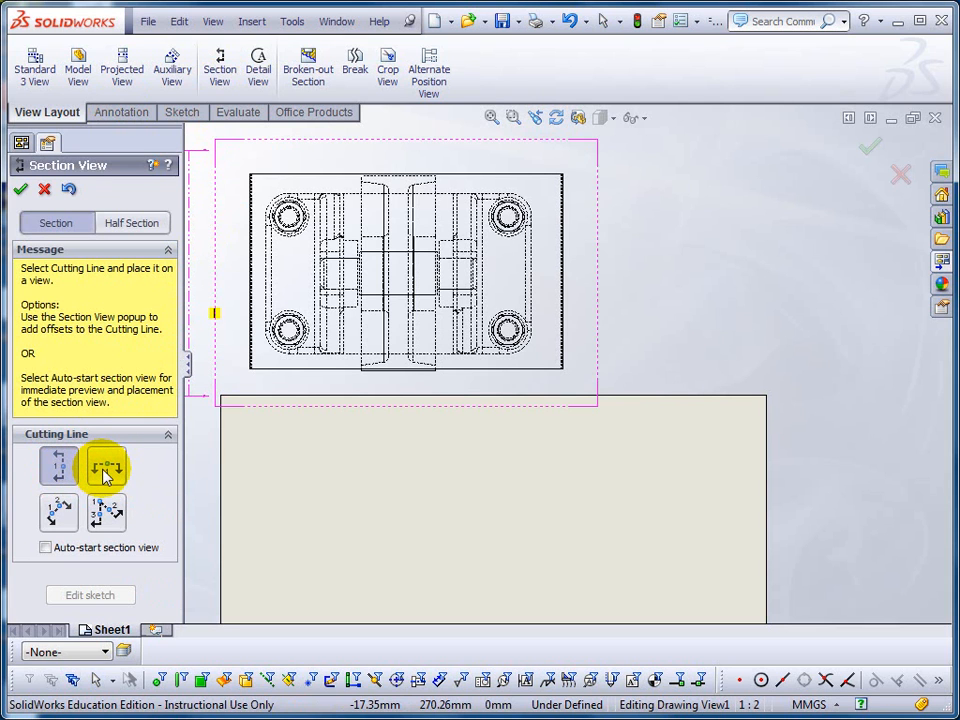
{"action": "left_click", "coordinate": [105, 469]}
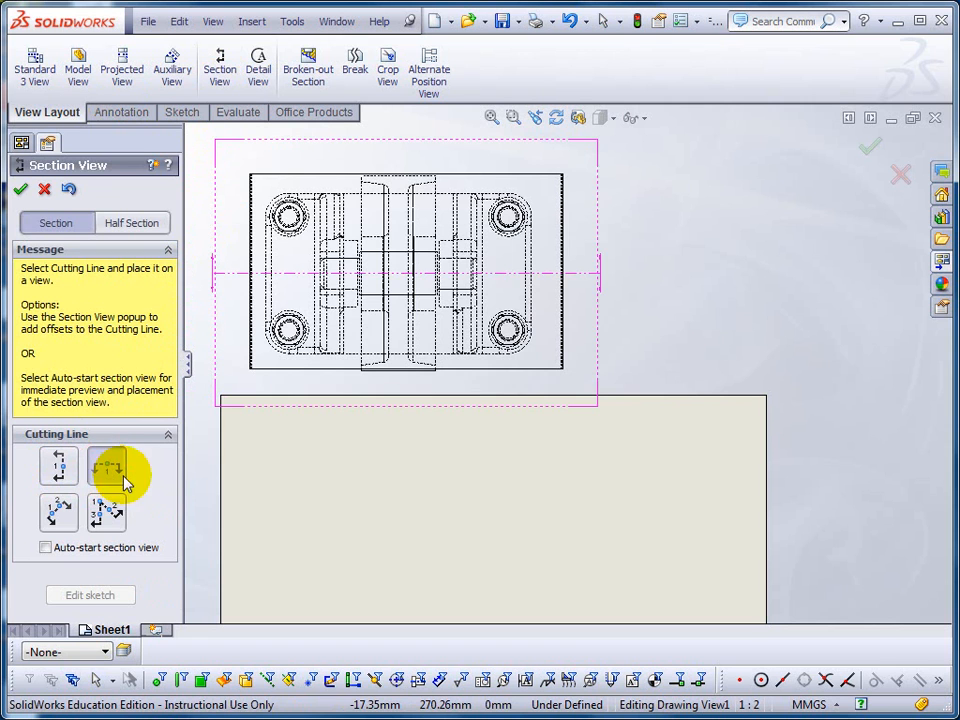
{"action": "scroll", "coordinate": [290, 264], "scroll_direction": "up", "scroll_amount": 1}
{"action": "scroll", "coordinate": [338, 266], "scroll_direction": "down", "scroll_amount": 6}
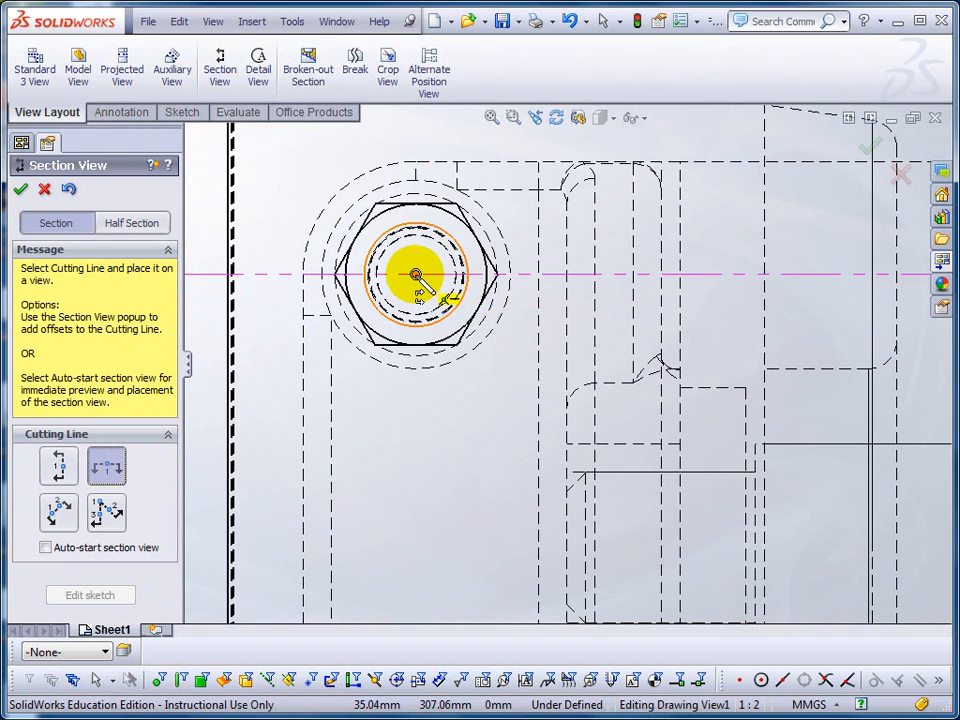
{"action": "left_click", "coordinate": [416, 275]}
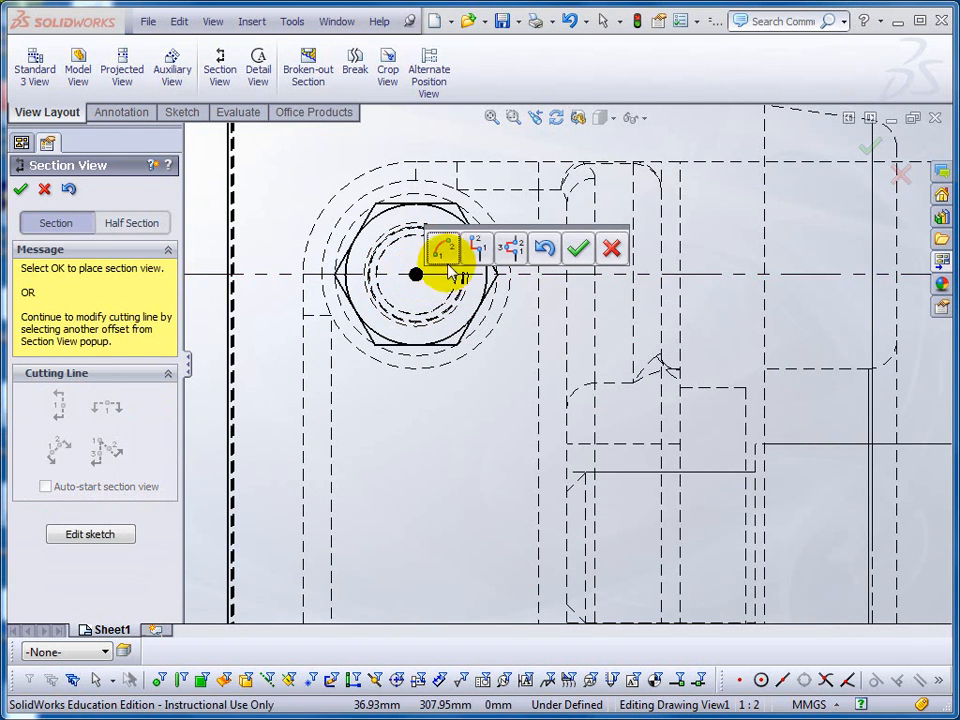
Add a notch offset to the cutting line between the two upper bolts, with its depth at the axle's centerline.
{"action": "left_click", "coordinate": [511, 250]}
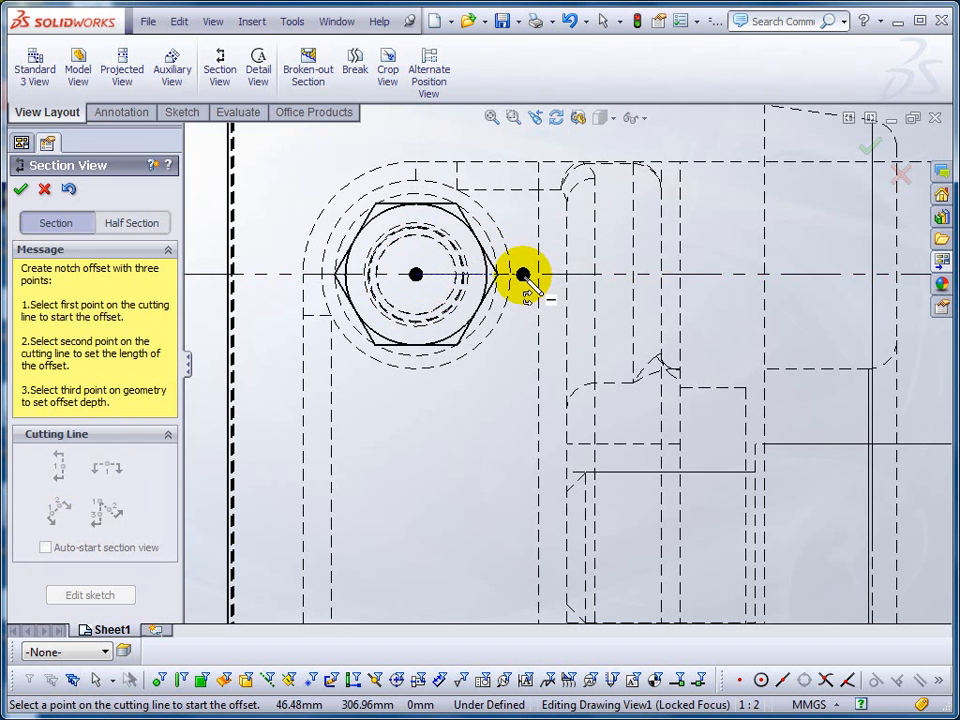
{"action": "mouse_move", "coordinate": [720, 352]}
{"action": "middle_mouse_down"}
{"action": "mouse_move", "coordinate": [525, 326]}
{"action": "mouse_move", "coordinate": [374, 335]}
{"action": "middle_mouse_up"}
{"action": "scroll", "coordinate": [806, 361], "scroll_direction": "down", "scroll_amount": 1}
{"action": "scroll", "coordinate": [812, 368], "scroll_direction": "up", "scroll_amount": 3}
{"action": "middle_click_drag", "start_coordinate": [836, 347], "coordinate": [675, 343]}
{"action": "scroll", "coordinate": [688, 340], "scroll_direction": "up", "scroll_amount": 1}
{"action": "scroll", "coordinate": [621, 324], "scroll_direction": "down", "scroll_amount": 4}
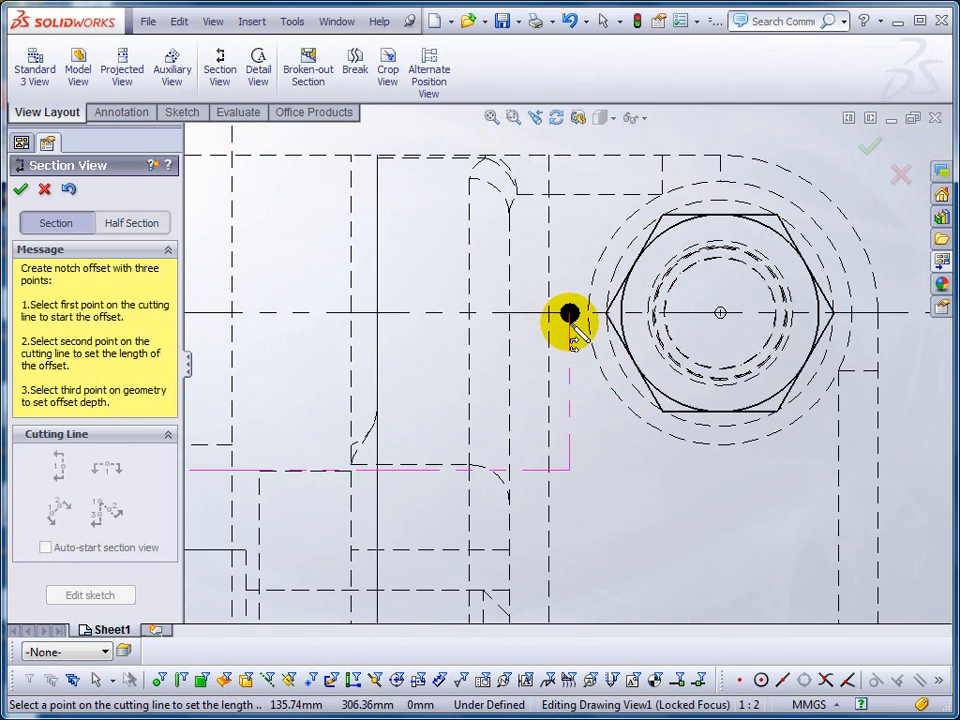
{"action": "left_click", "coordinate": [571, 322]}
{"action": "middle_click_drag", "start_coordinate": [613, 531], "coordinate": [806, 205]}
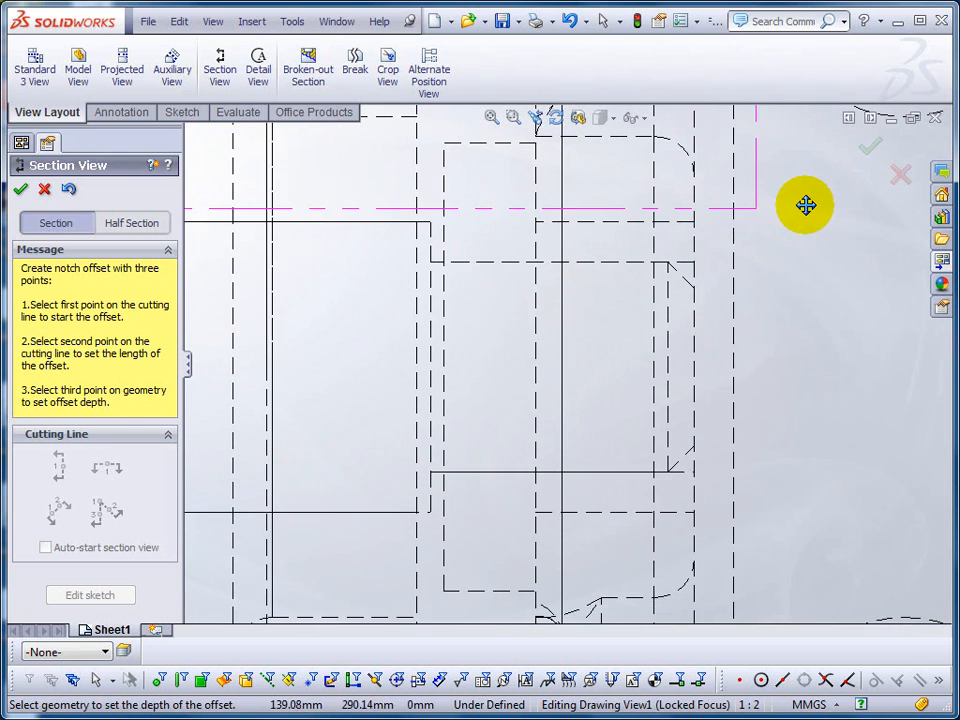
{"action": "left_click", "coordinate": [704, 366]}
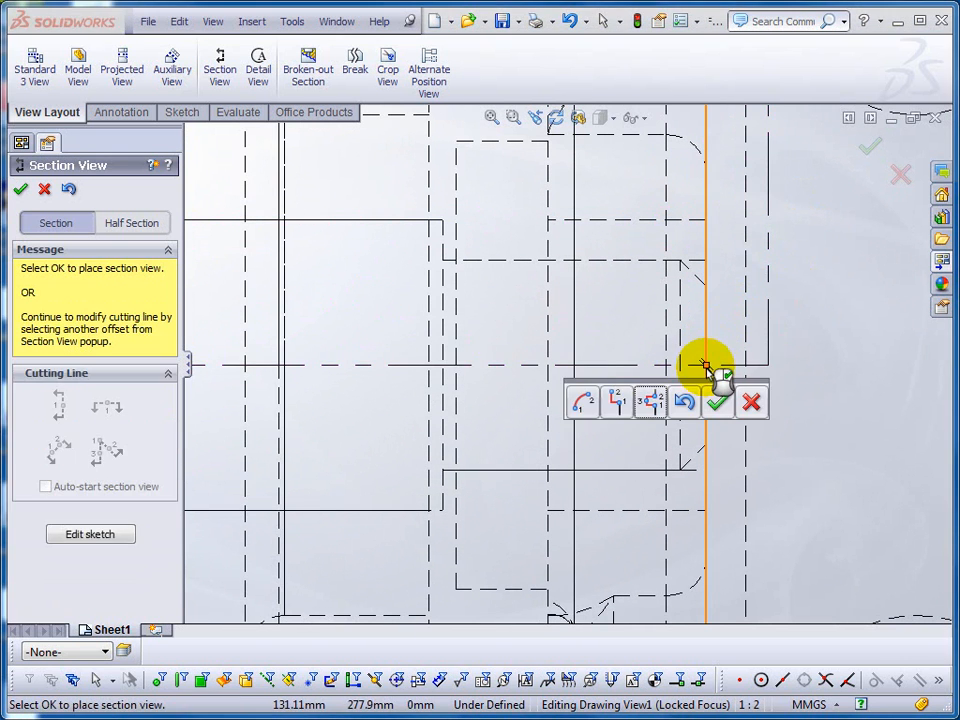
Accept the cutting line without excluding any components and place the section view on the sheet below the top view.
{"action": "scroll", "coordinate": [707, 371], "scroll_direction": "down", "scroll_amount": 3}
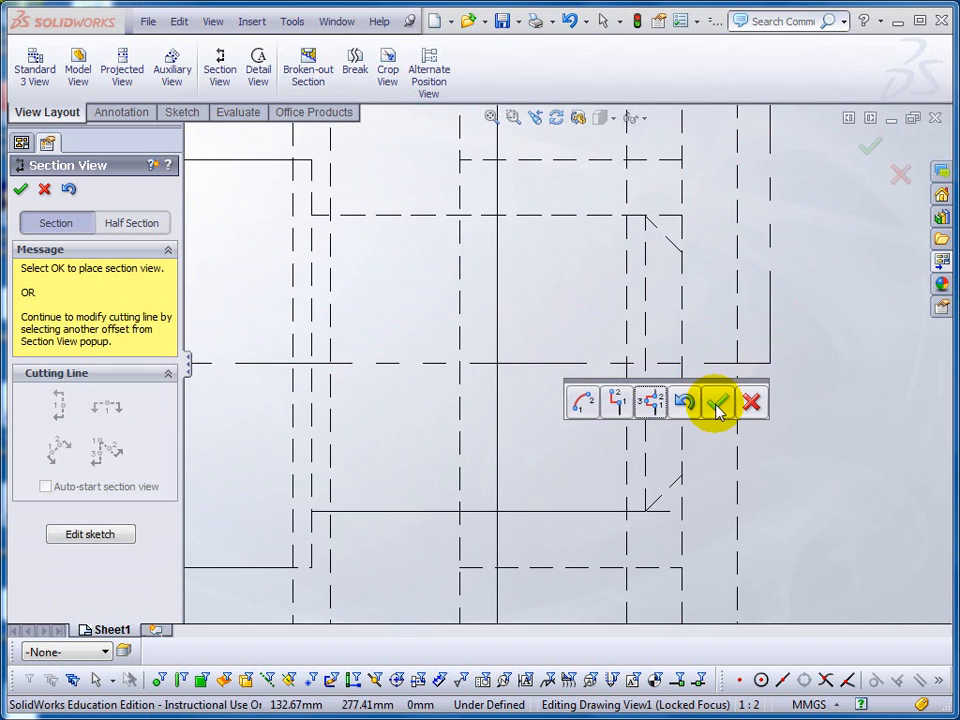
{"action": "left_click", "coordinate": [718, 403]}
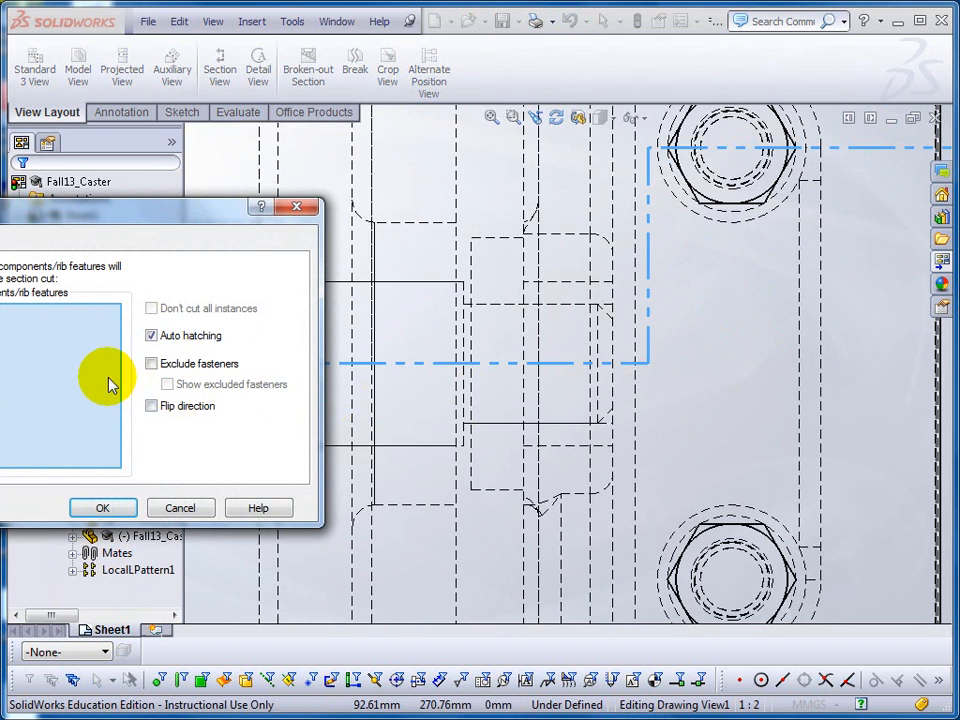
{"action": "left_click", "coordinate": [101, 510]}
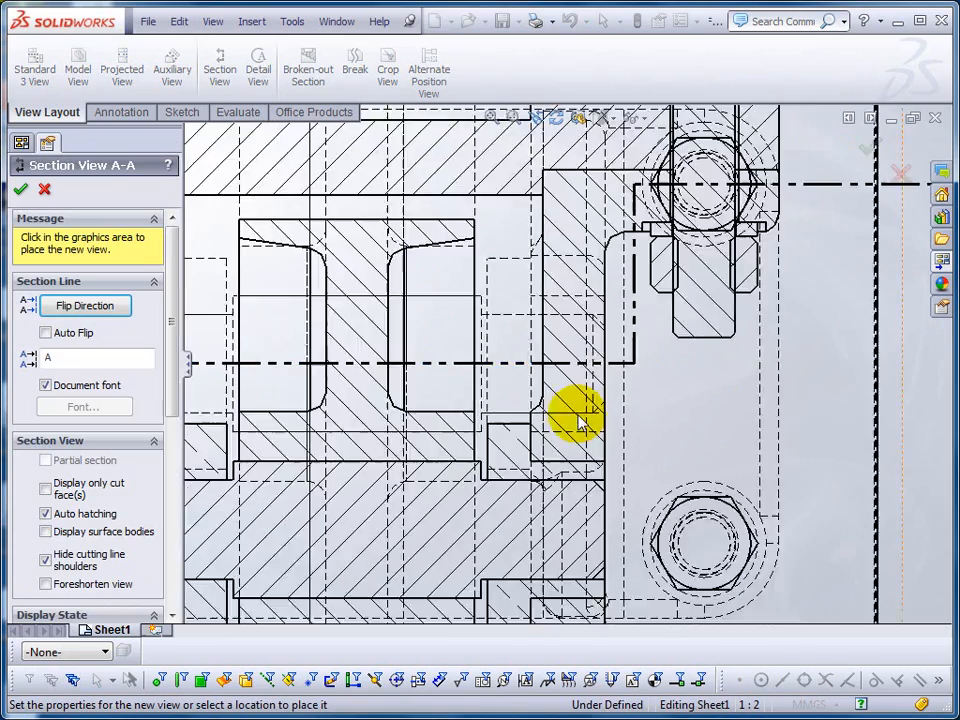
{"action": "scroll", "coordinate": [578, 422], "scroll_direction": "up", "scroll_amount": 5}
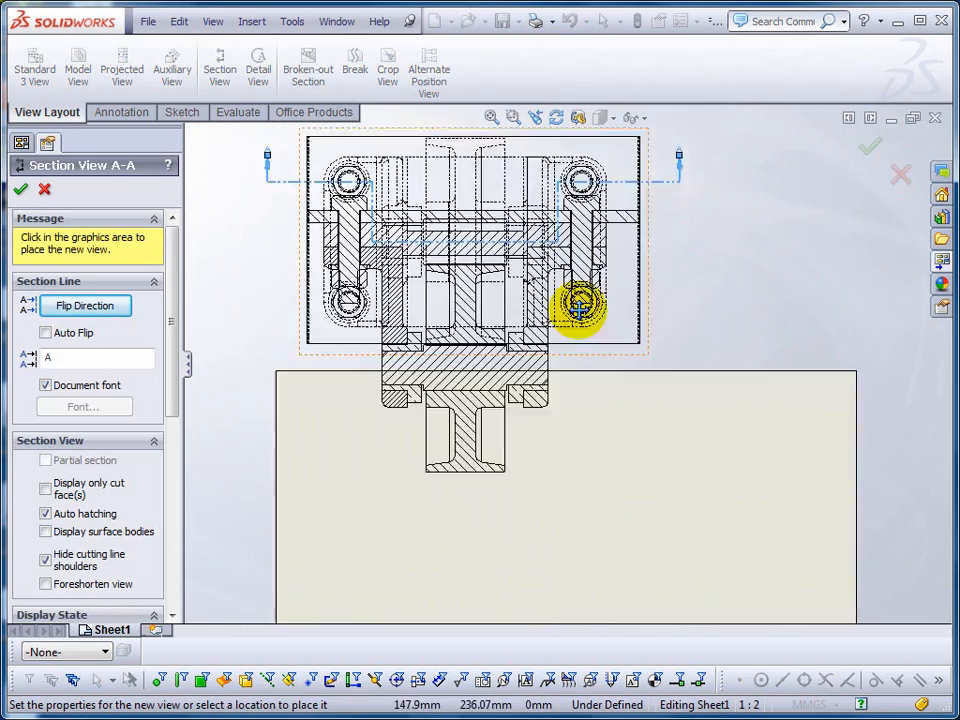
{"action": "left_click", "coordinate": [557, 484]}
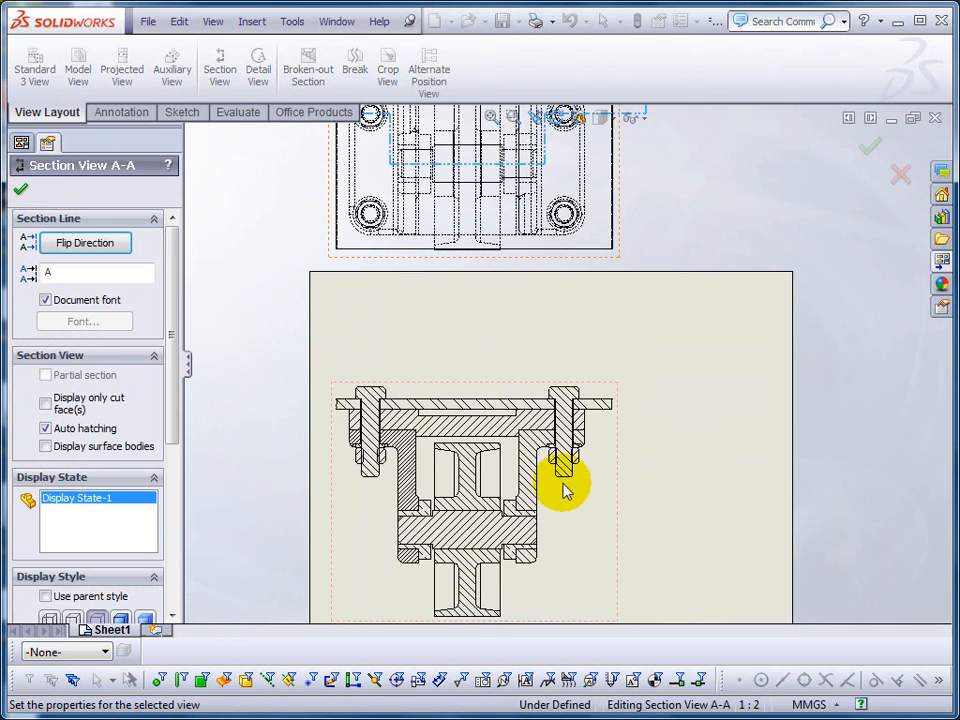
In the section view's section scope, exclude all instances of the bolt and the nut from the cut.
{"action": "scroll", "coordinate": [596, 510], "scroll_direction": "down", "scroll_amount": 3}
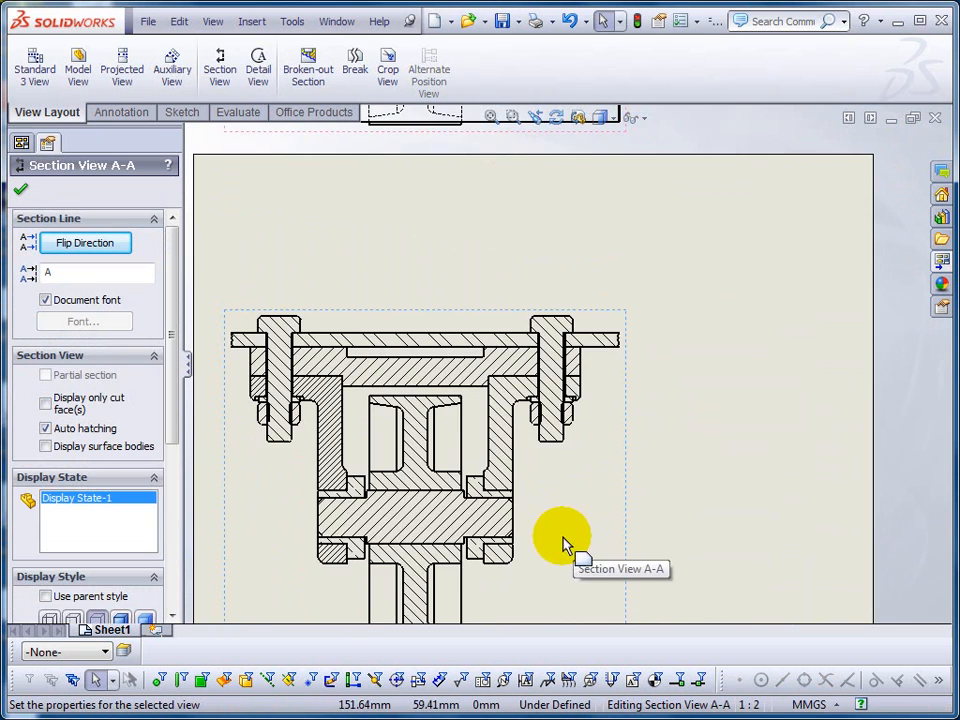
{"action": "middle_click_drag", "start_coordinate": [594, 431], "coordinate": [596, 415]}
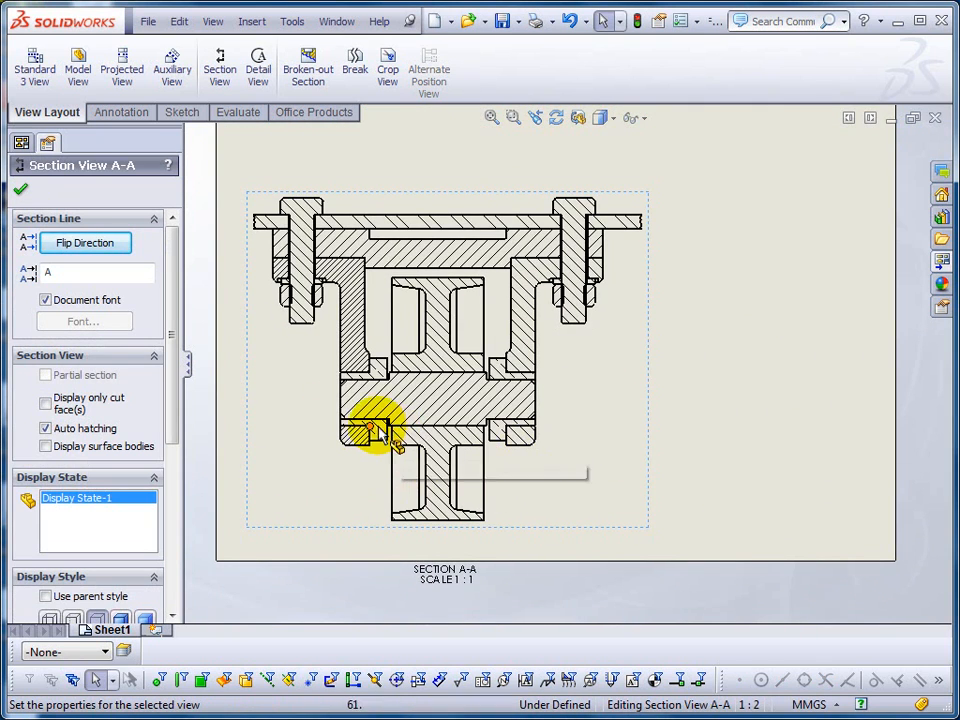
{"action": "right_click", "coordinate": [281, 379]}
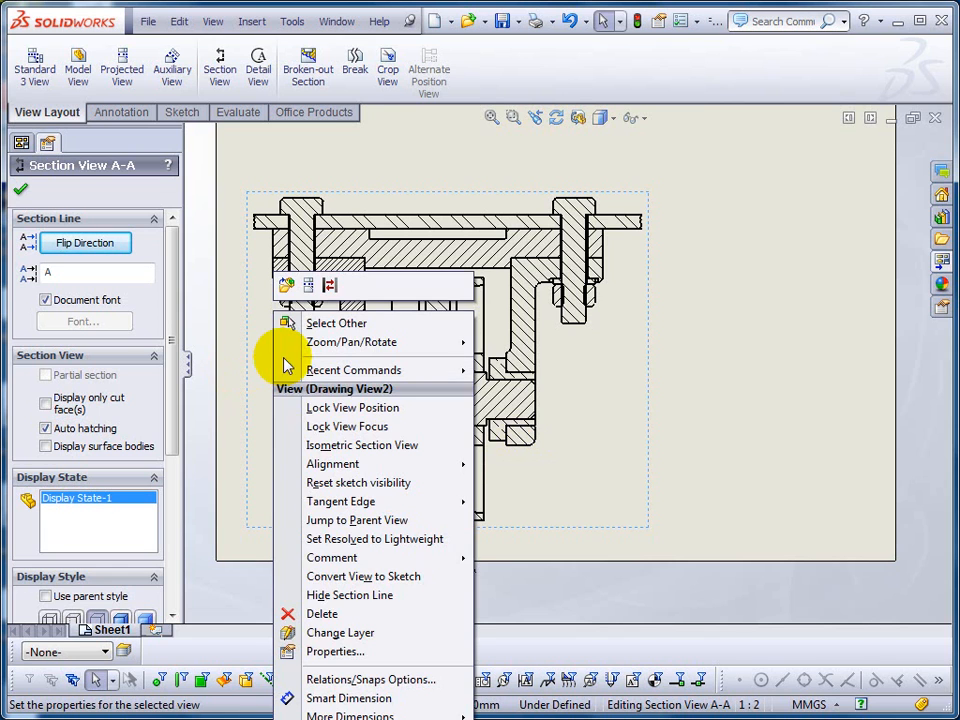
{"action": "left_click", "coordinate": [335, 651]}
{"action": "mouse_move", "coordinate": [210, 210]}
{"action": "left_mouse_down"}
{"action": "mouse_move", "coordinate": [223, 137]}
{"action": "mouse_move", "coordinate": [596, 154]}
{"action": "mouse_move", "coordinate": [878, 120]}
{"action": "left_mouse_up"}
{"action": "left_click", "coordinate": [788, 154]}
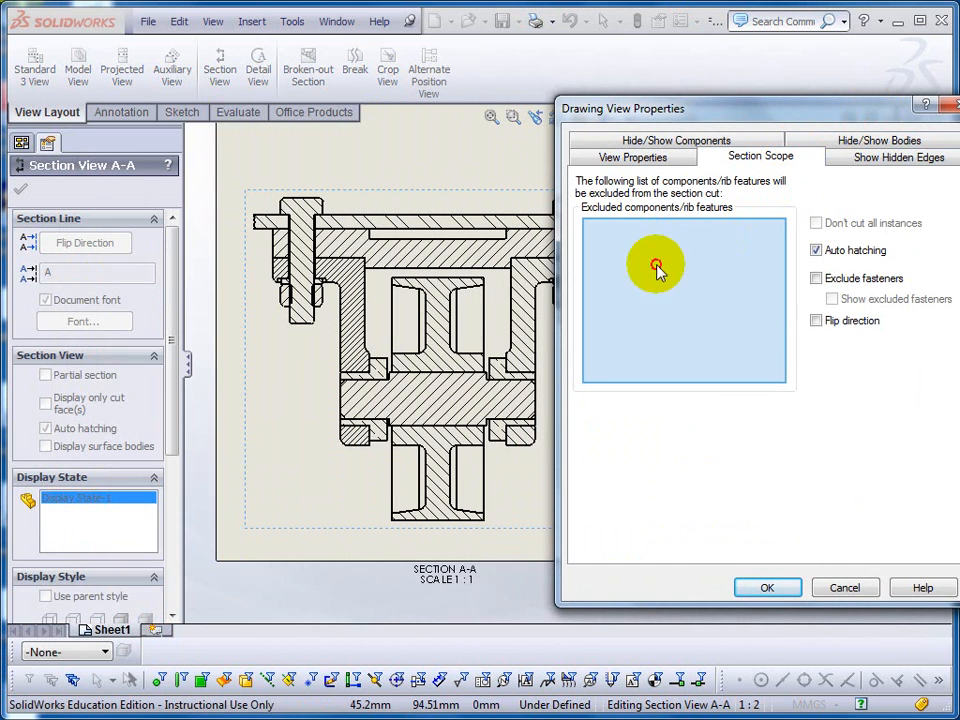
{"action": "left_click", "coordinate": [302, 214]}
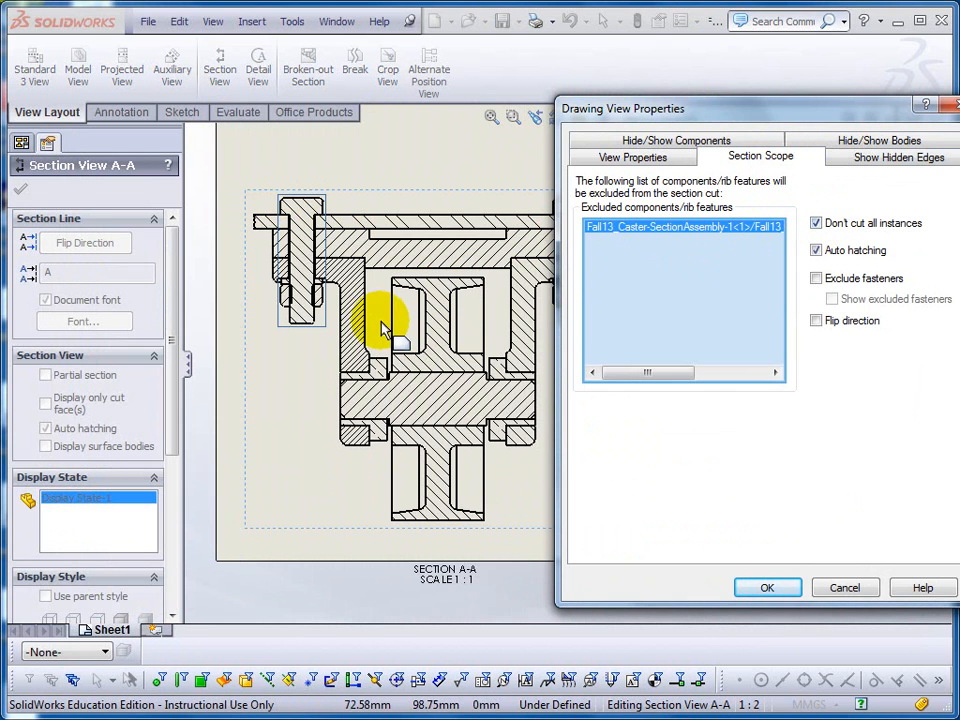
{"action": "left_click", "coordinate": [317, 299]}
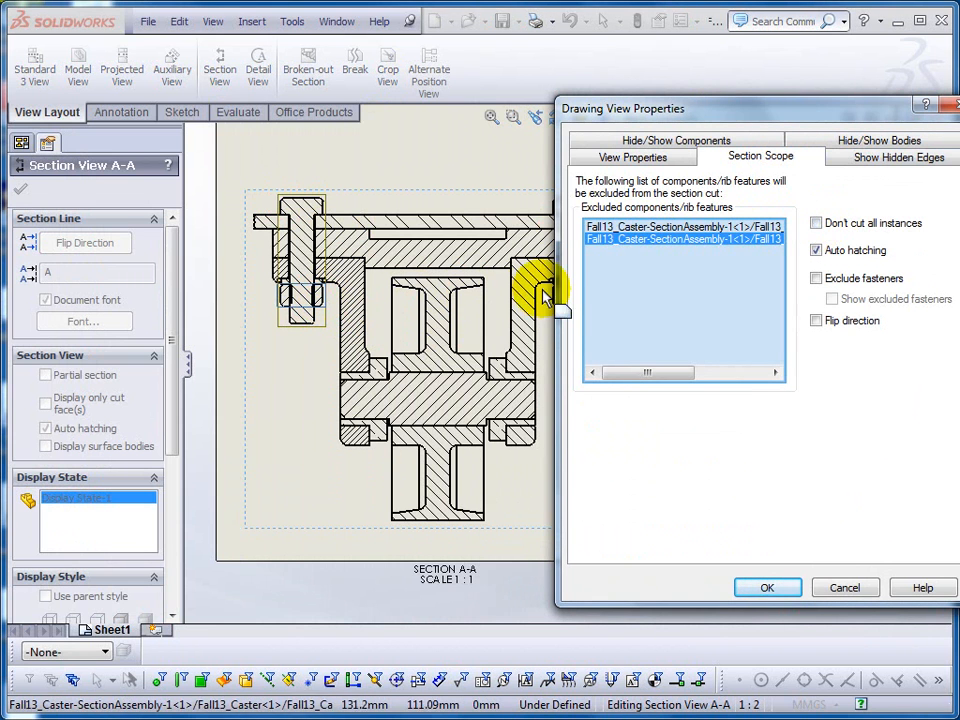
{"action": "left_click", "coordinate": [816, 223]}
Exclude all instances of the washer and the axle from the section cut and apply the view properties.
{"action": "scroll", "coordinate": [364, 311], "scroll_direction": "down", "scroll_amount": 5}
{"action": "scroll", "coordinate": [440, 324], "scroll_direction": "down", "scroll_amount": 3}
{"action": "left_click", "coordinate": [466, 325]}
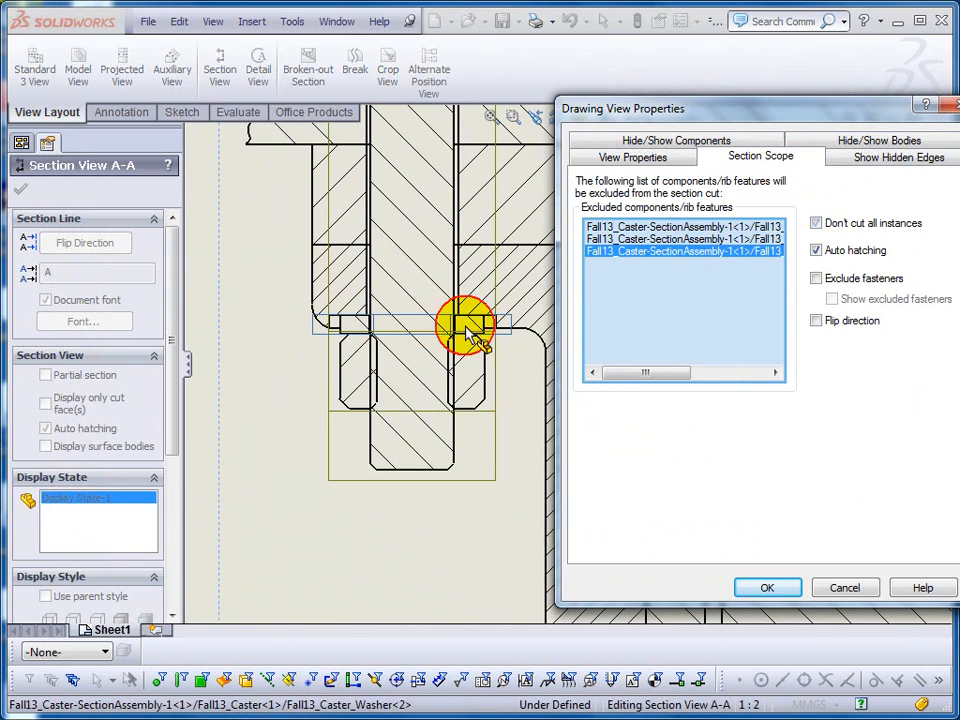
{"action": "left_click", "coordinate": [817, 225]}
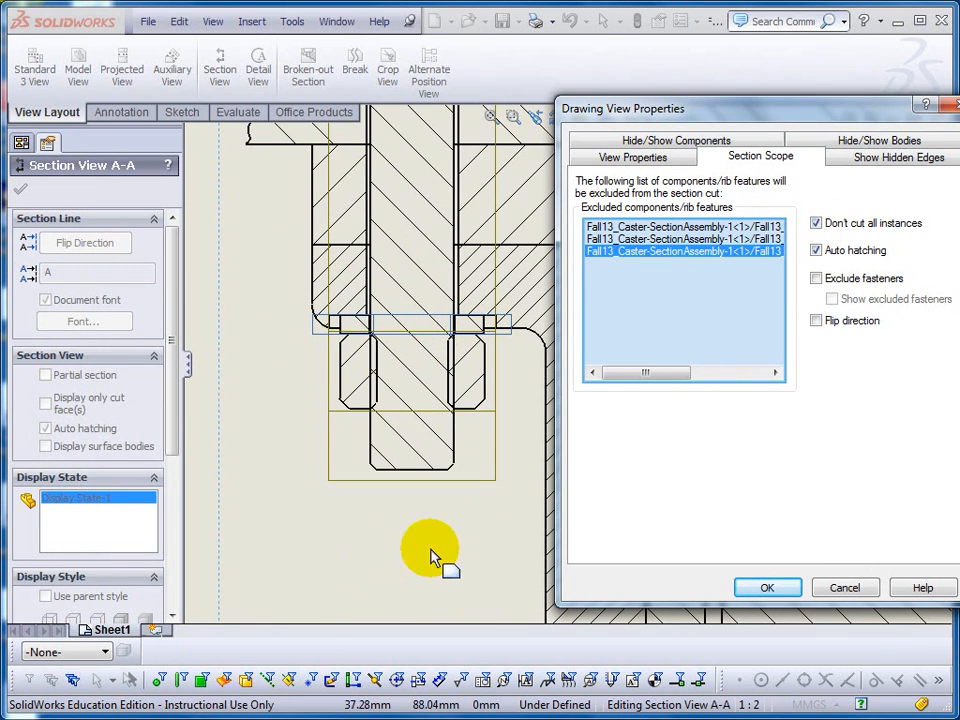
{"action": "scroll", "coordinate": [430, 552], "scroll_direction": "up", "scroll_amount": 4}
{"action": "mouse_move", "coordinate": [455, 539]}
{"action": "middle_mouse_down"}
{"action": "mouse_move", "coordinate": [359, 486]}
{"action": "mouse_move", "coordinate": [268, 414]}
{"action": "middle_mouse_up"}
{"action": "left_click", "coordinate": [417, 380]}
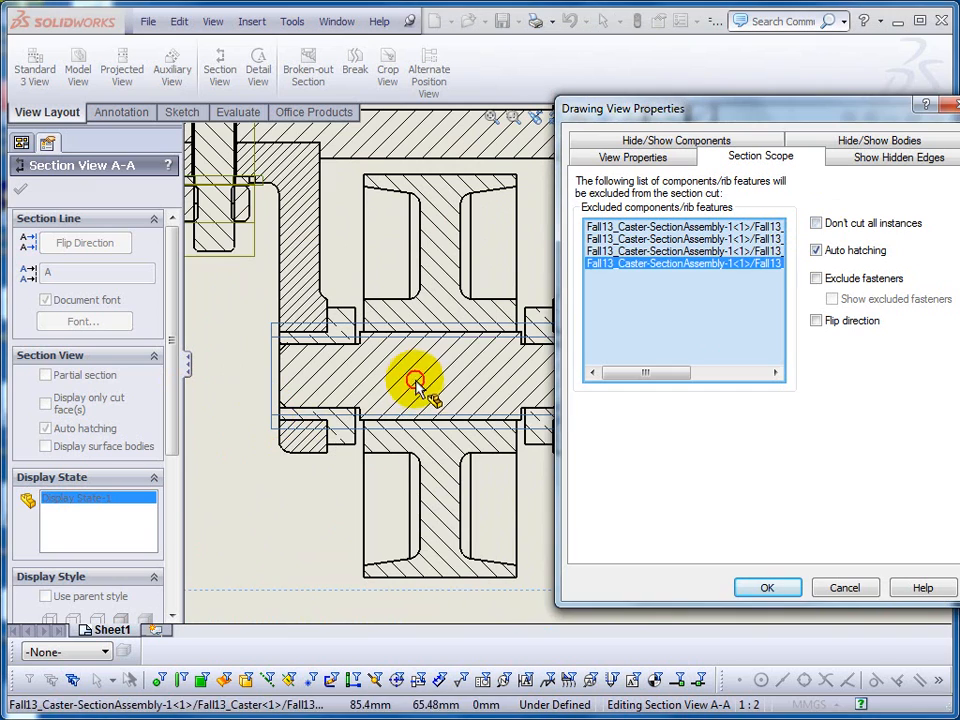
{"action": "left_click", "coordinate": [760, 587]}
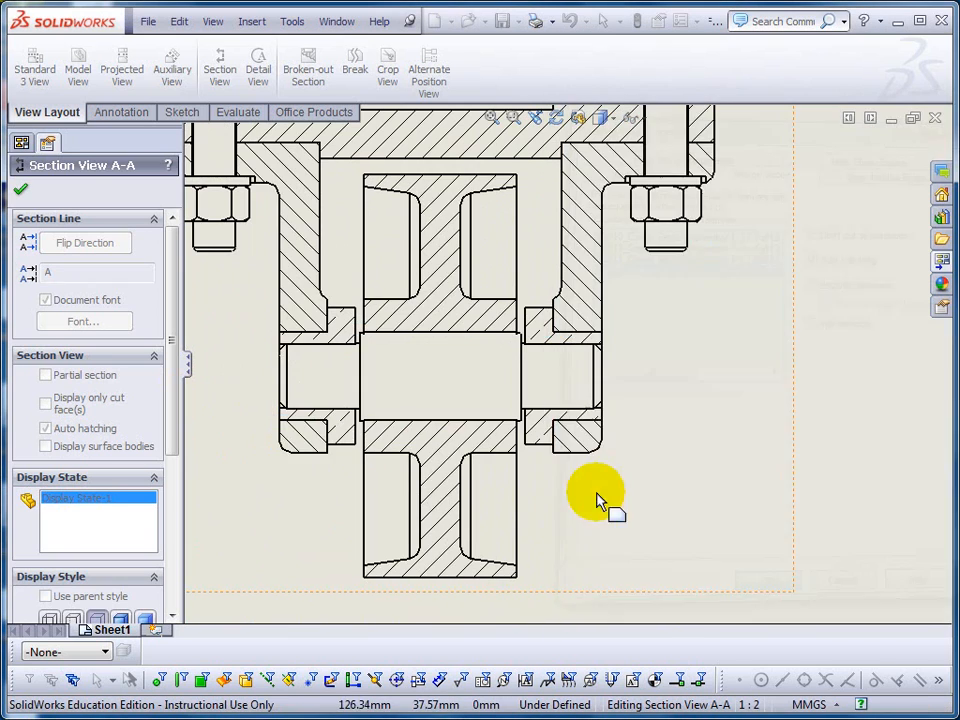
{"action": "scroll", "coordinate": [565, 380], "scroll_direction": "up", "scroll_amount": 3}
{"action": "scroll", "coordinate": [495, 262], "scroll_direction": "down", "scroll_amount": 3}
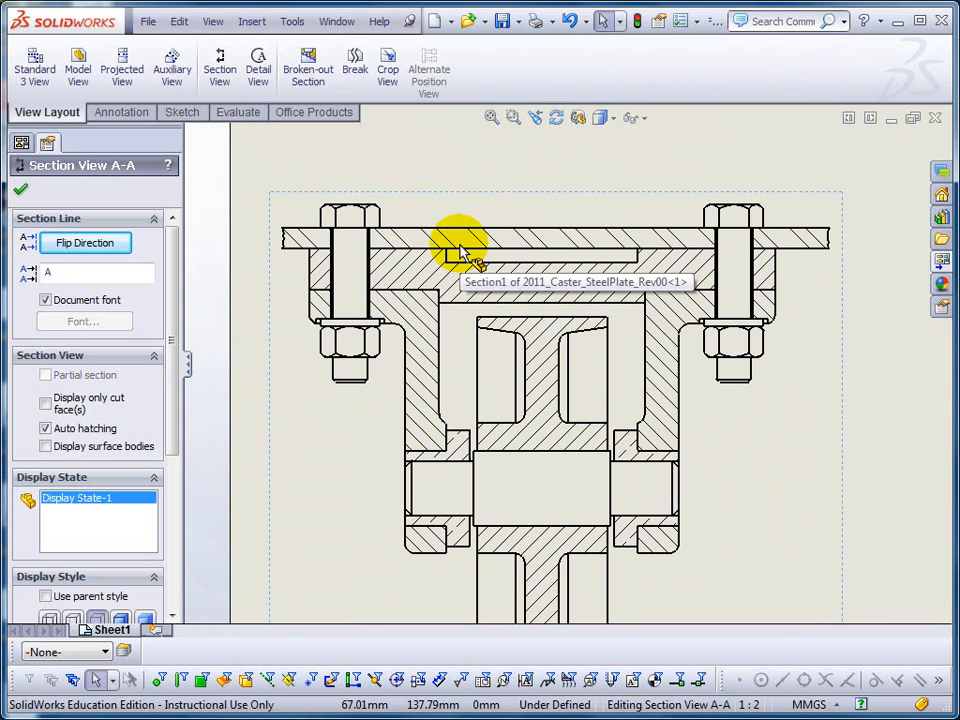
{"action": "left_click", "coordinate": [20, 189]}
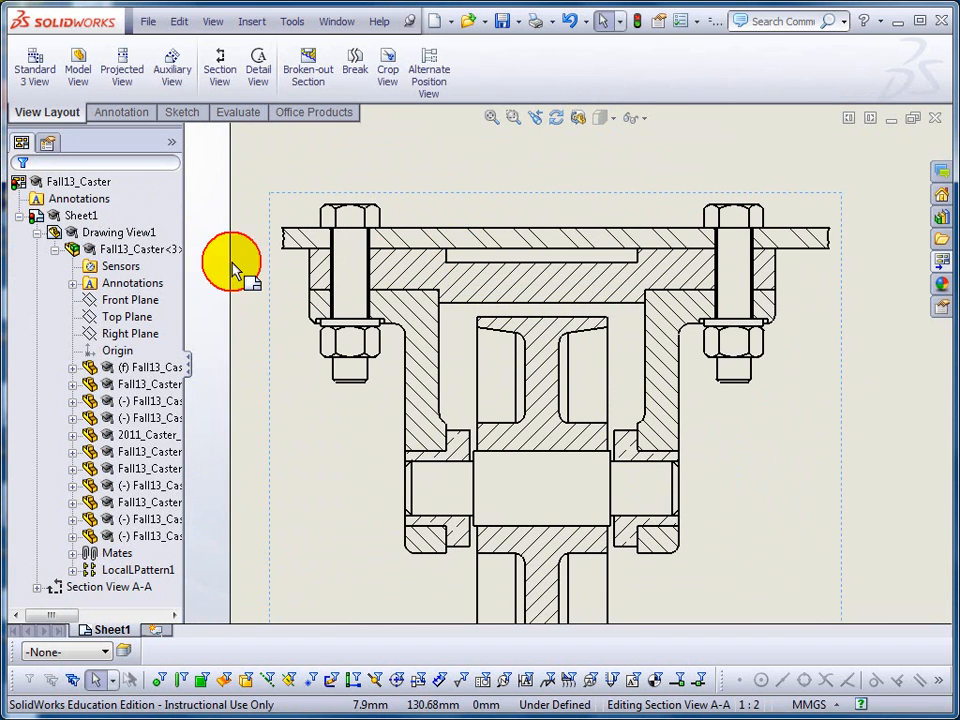
Set the cosmetic thread display of section view A-A to high quality.
{"action": "scroll", "coordinate": [395, 292], "scroll_direction": "down", "scroll_amount": 2}
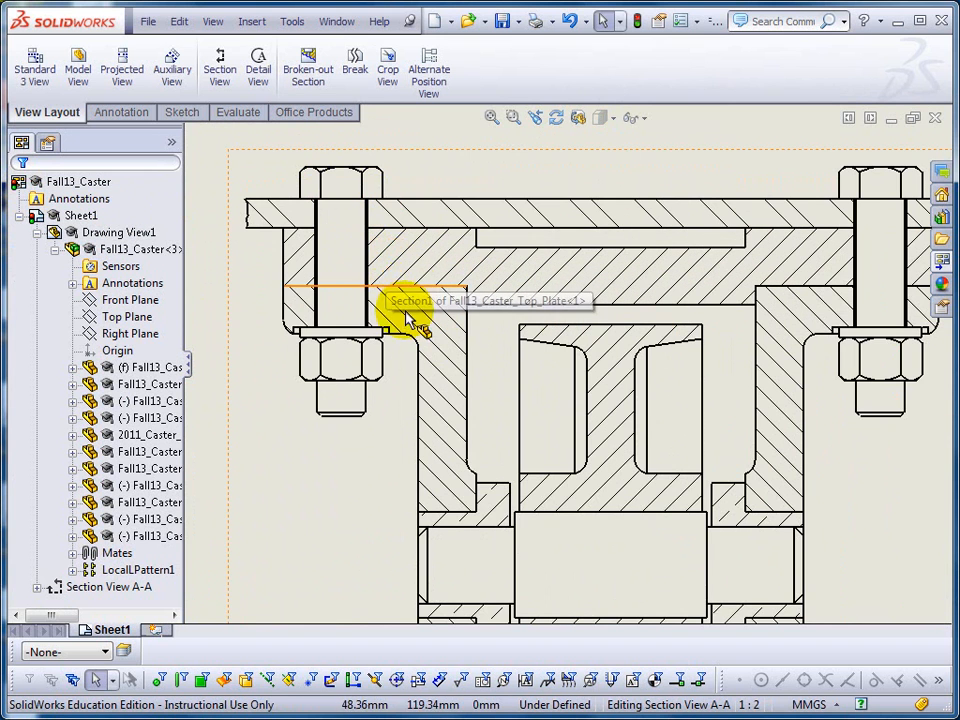
{"action": "mouse_move", "coordinate": [392, 433]}
{"action": "middle_mouse_down"}
{"action": "mouse_move", "coordinate": [444, 383]}
{"action": "mouse_move", "coordinate": [445, 413]}
{"action": "middle_mouse_up"}
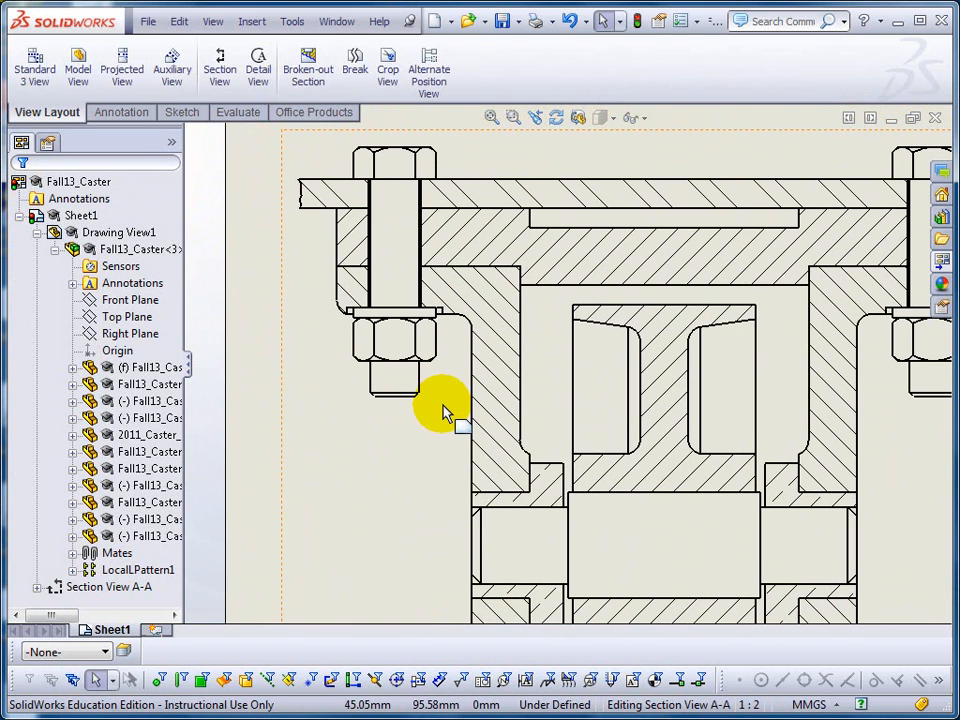
{"action": "left_click", "coordinate": [388, 441]}
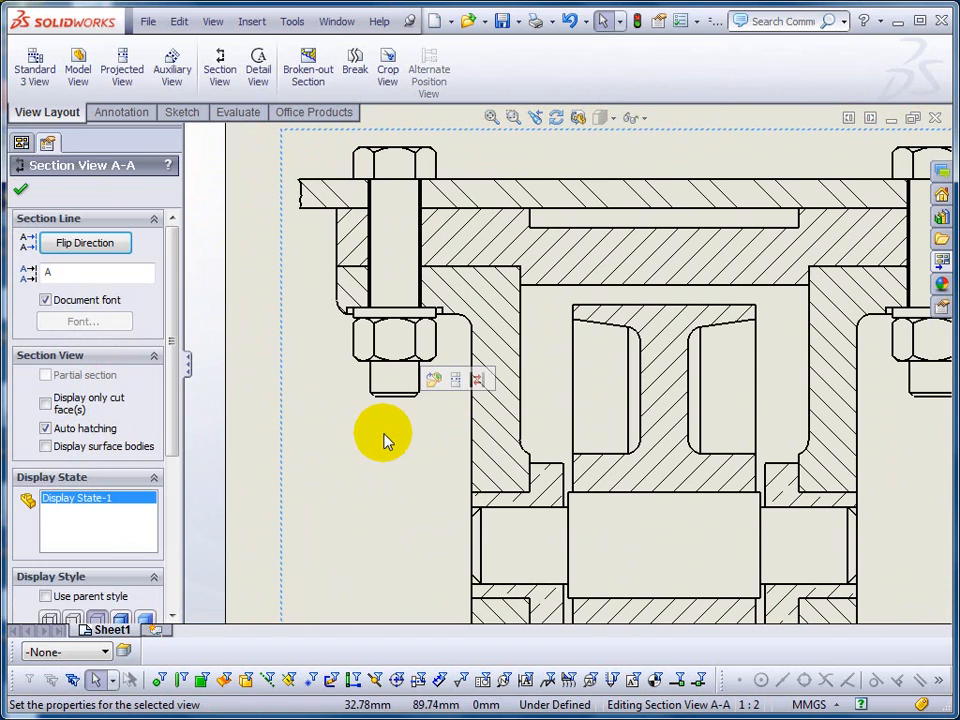
{"action": "left_click_drag", "start_coordinate": [178, 400], "coordinate": [174, 606]}
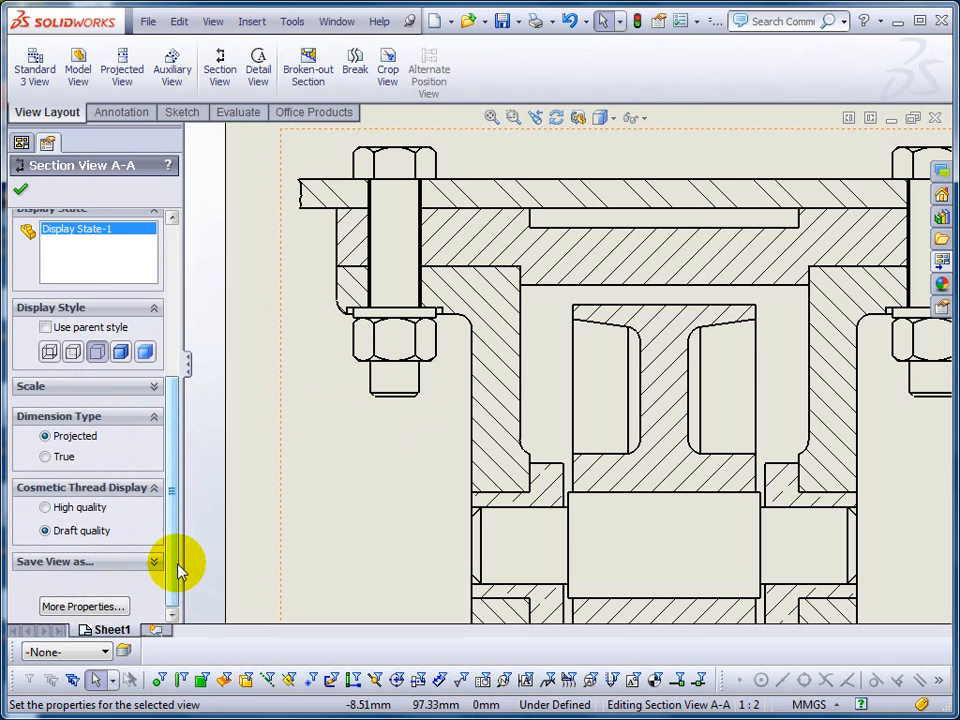
{"action": "left_click", "coordinate": [44, 508]}
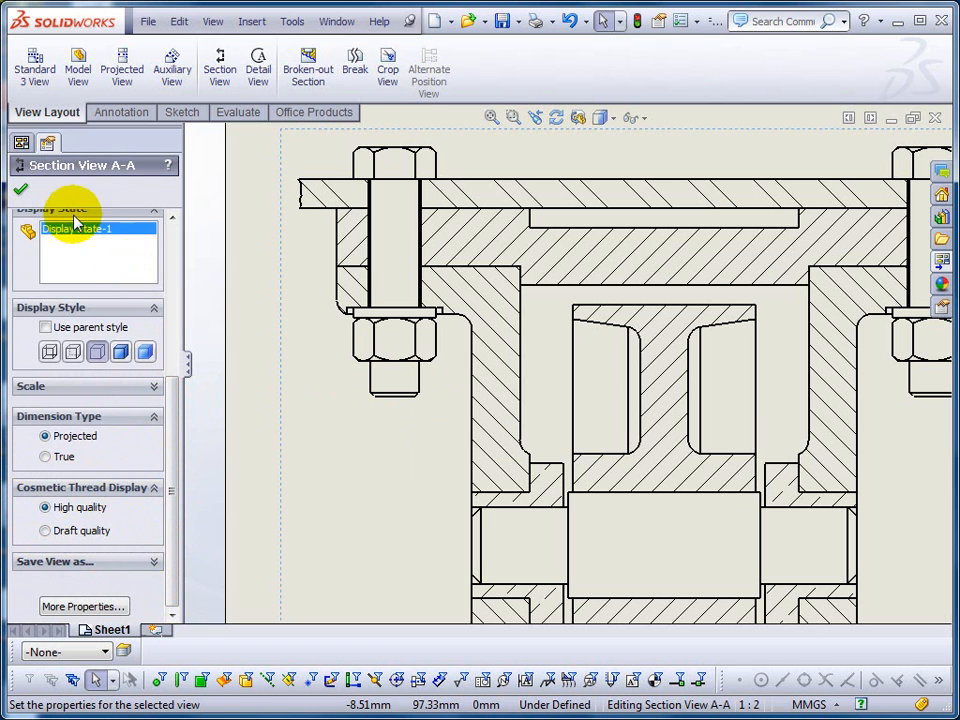
{"action": "left_click", "coordinate": [21, 143]}
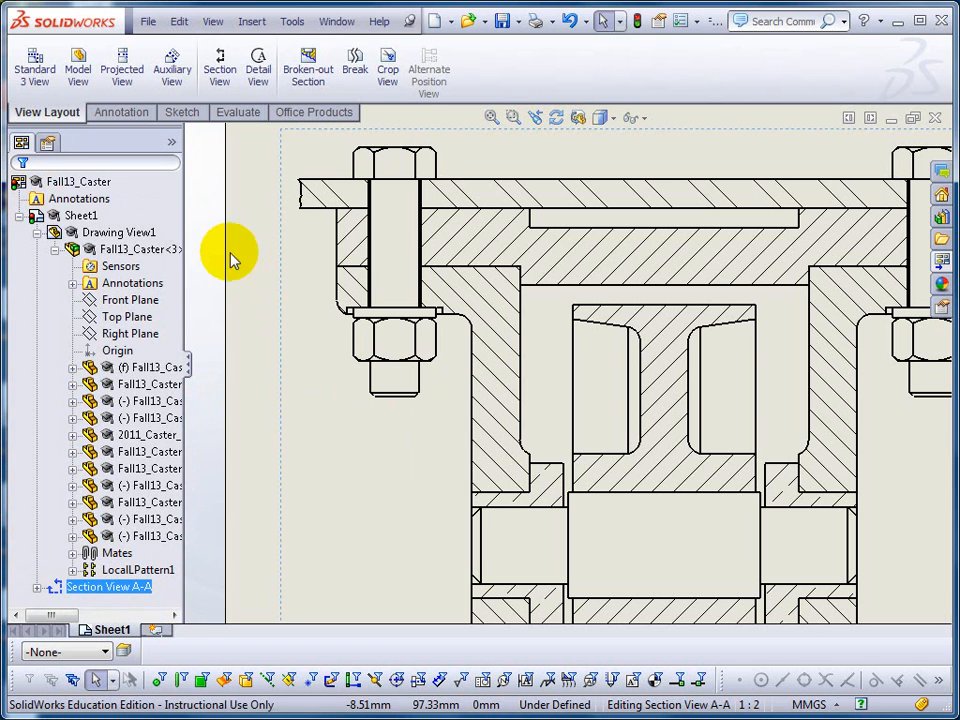
Insert the bolts' cosmetic threads into the section view as model items, using the selected feature as source.
{"action": "left_click", "coordinate": [122, 117]}
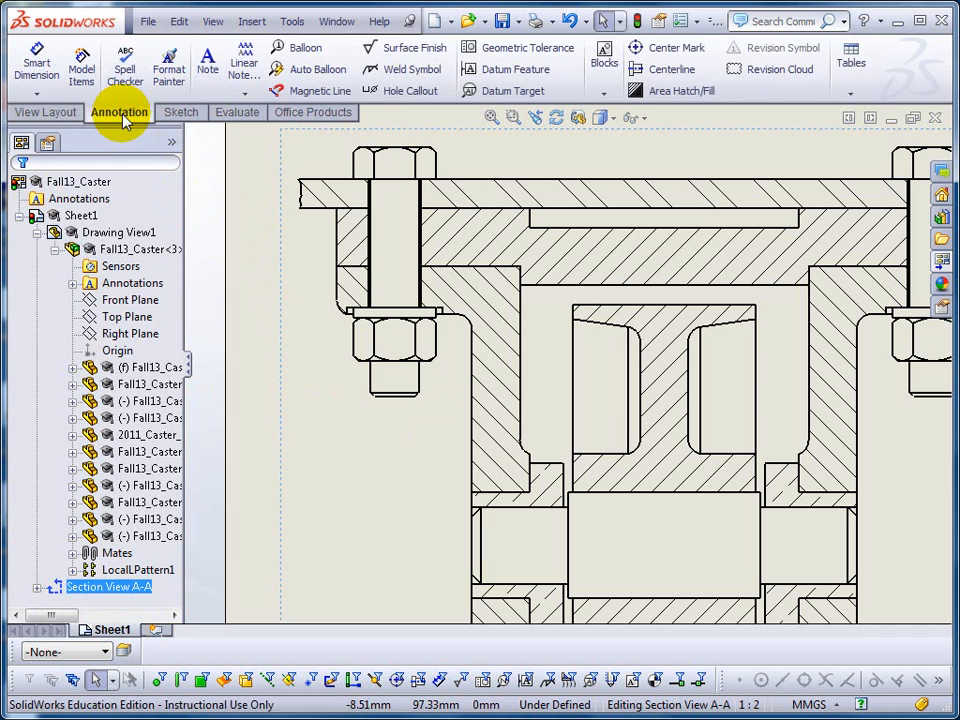
{"action": "left_click", "coordinate": [82, 72]}
{"action": "left_click_drag", "start_coordinate": [169, 281], "coordinate": [176, 413]}
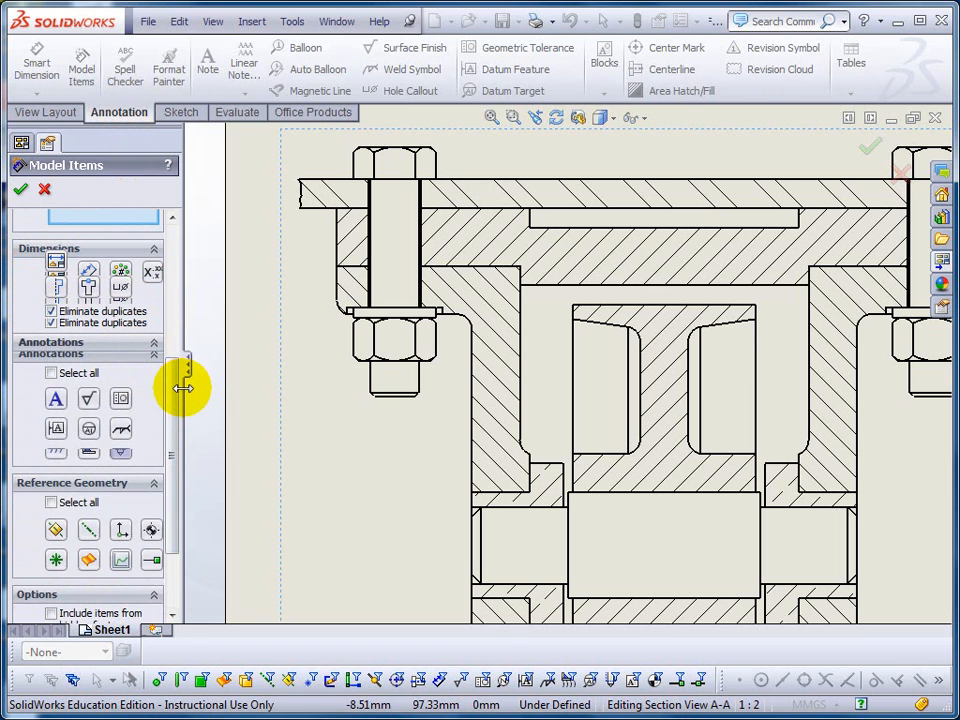
{"action": "left_click", "coordinate": [52, 262]}
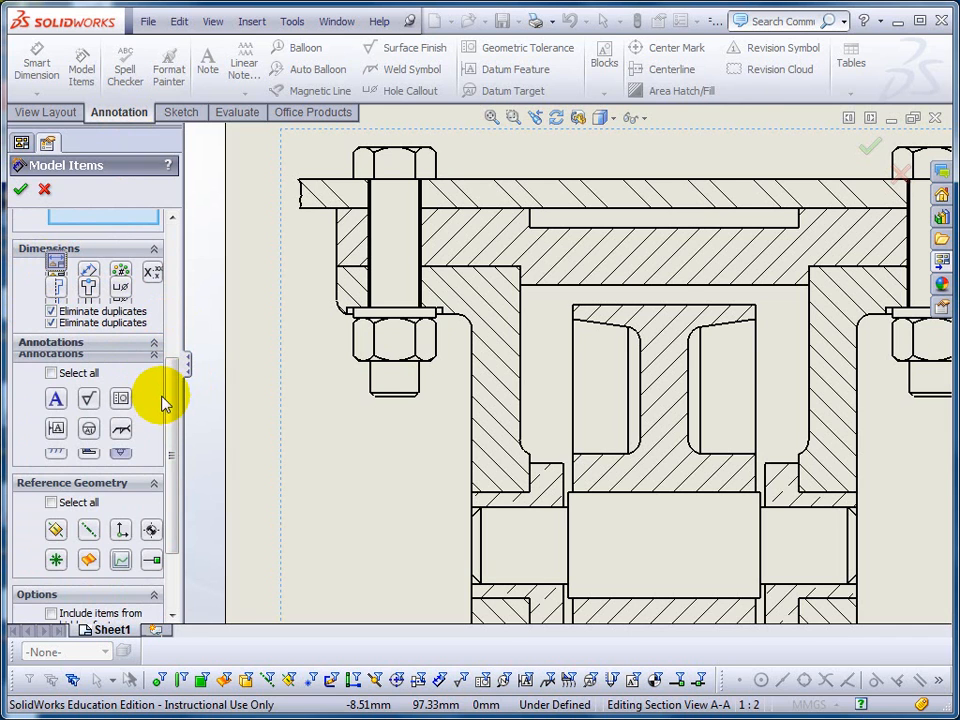
{"action": "left_click", "coordinate": [121, 452]}
{"action": "left_click", "coordinate": [149, 458]}
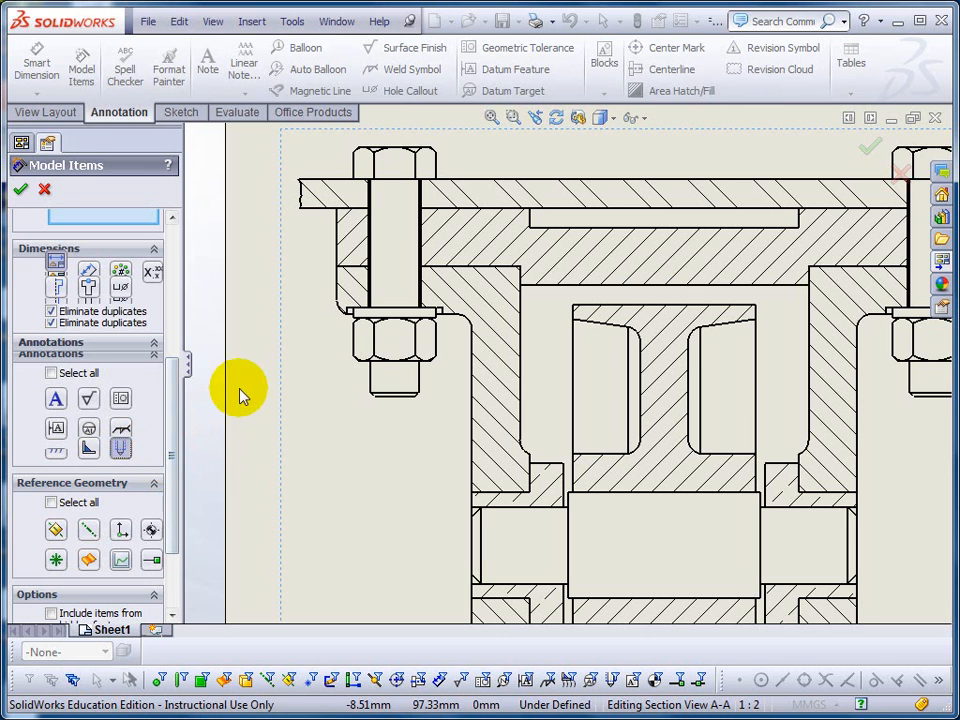
{"action": "left_click_drag", "start_coordinate": [172, 385], "coordinate": [176, 221]}
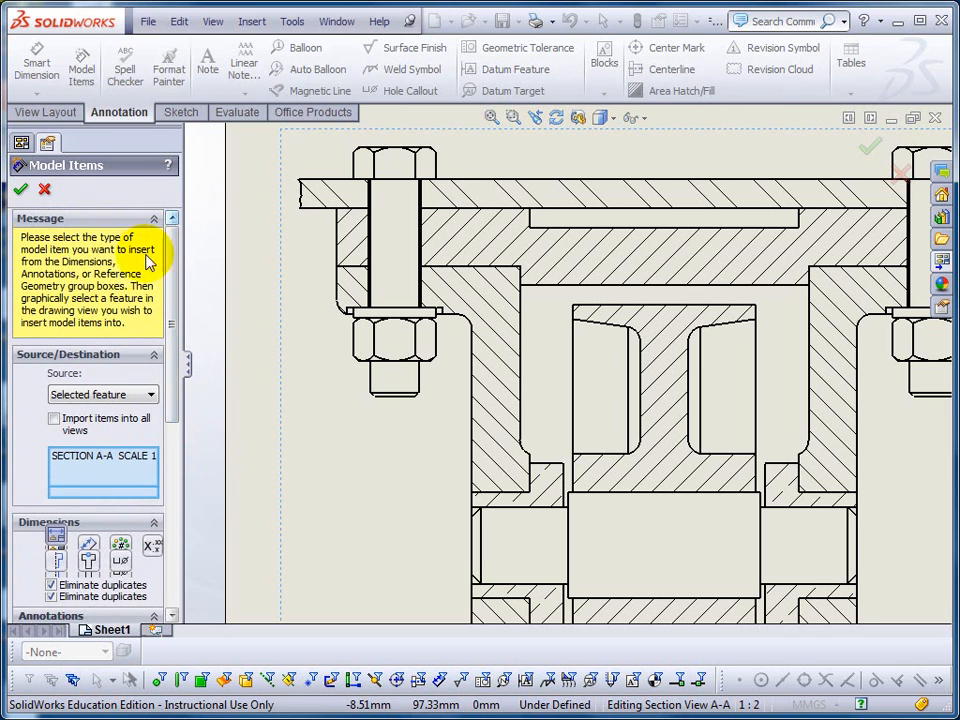
{"action": "left_click", "coordinate": [388, 273]}
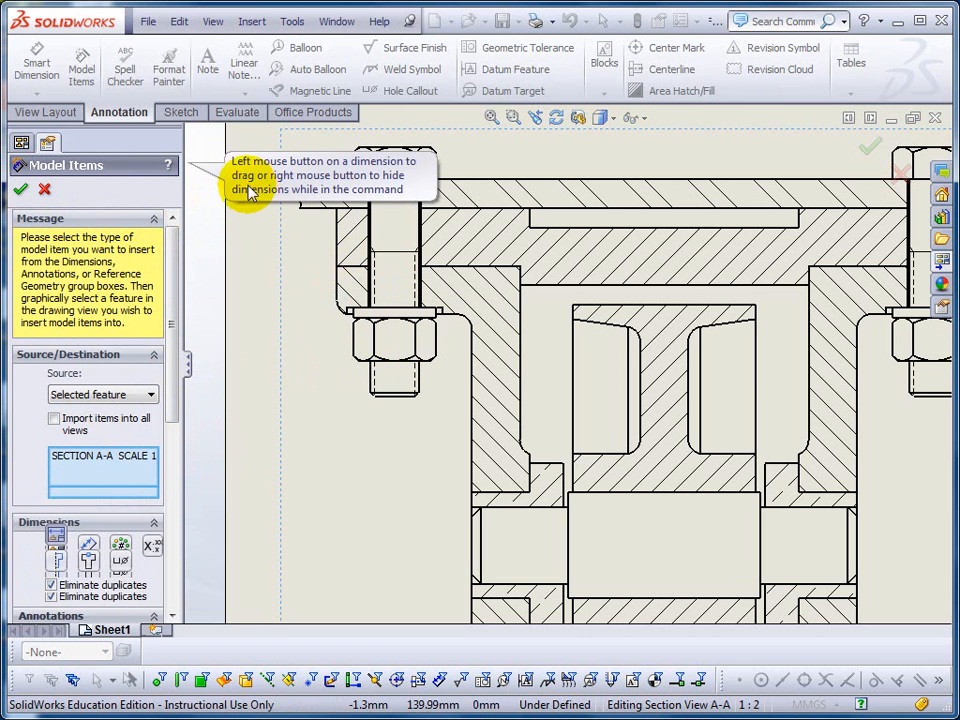
{"action": "left_click", "coordinate": [21, 190]}
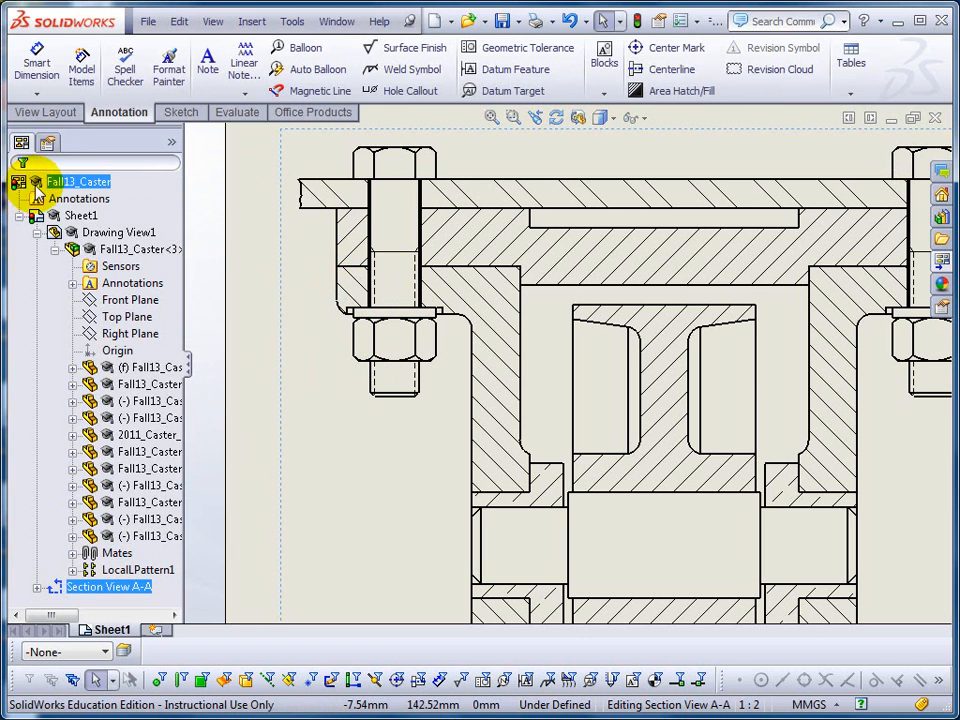
Inspect the bolt threads, switch the section view's cosmetic threads to draft quality for comparison, and return them to high quality.
{"action": "scroll", "coordinate": [433, 355], "scroll_direction": "down", "scroll_amount": 1}
{"action": "scroll", "coordinate": [435, 340], "scroll_direction": "down", "scroll_amount": 1}
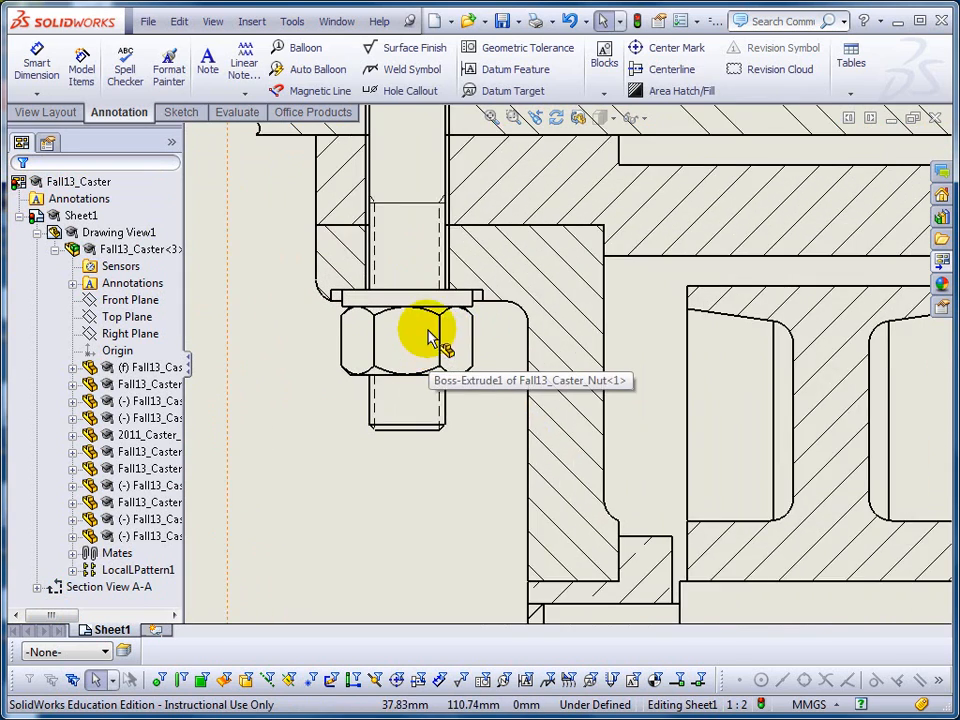
{"action": "scroll", "coordinate": [450, 369], "scroll_direction": "down", "scroll_amount": 1}
{"action": "scroll", "coordinate": [497, 550], "scroll_direction": "up", "scroll_amount": 3}
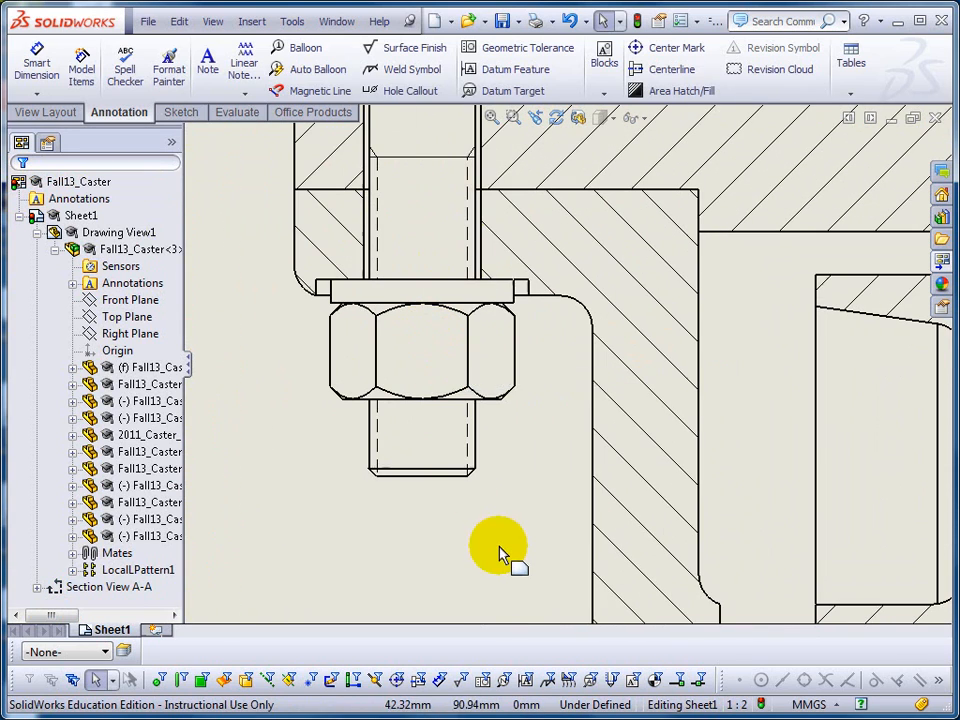
{"action": "mouse_move", "coordinate": [514, 489]}
{"action": "middle_mouse_down"}
{"action": "mouse_move", "coordinate": [358, 394]}
{"action": "mouse_move", "coordinate": [381, 444]}
{"action": "middle_mouse_up"}
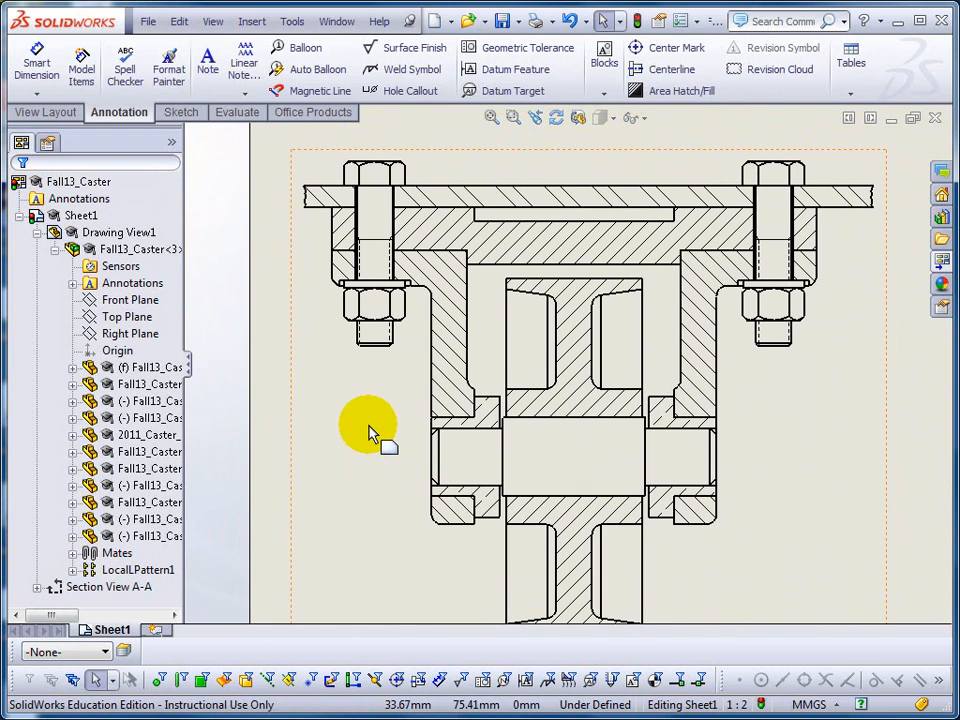
{"action": "left_click", "coordinate": [333, 381]}
{"action": "left_click_drag", "start_coordinate": [184, 422], "coordinate": [182, 579]}
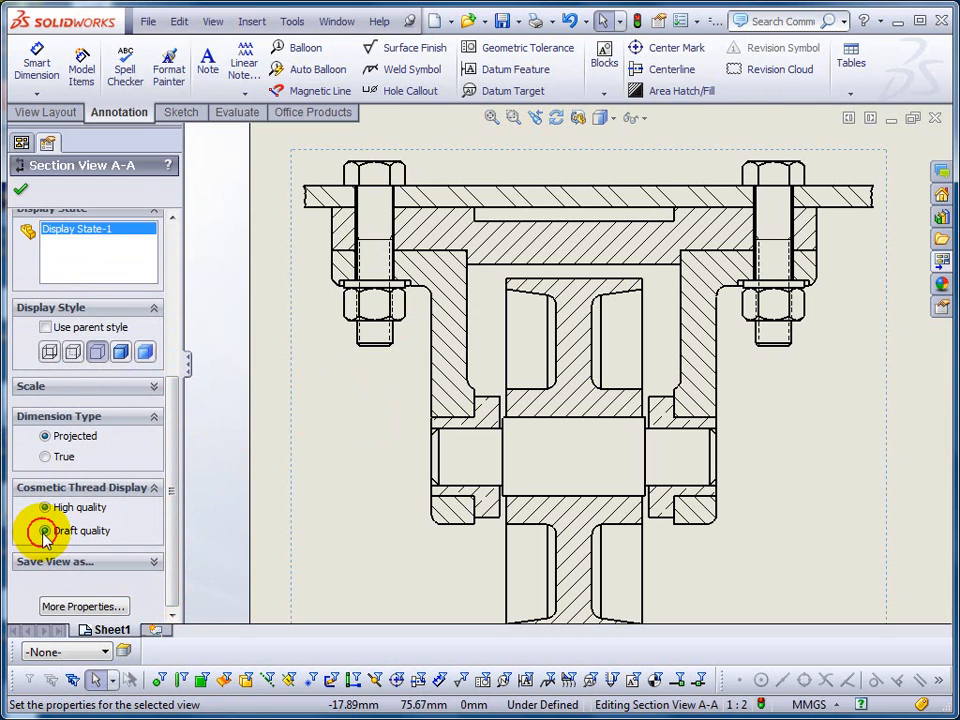
{"action": "scroll", "coordinate": [328, 321], "scroll_direction": "down", "scroll_amount": 3}
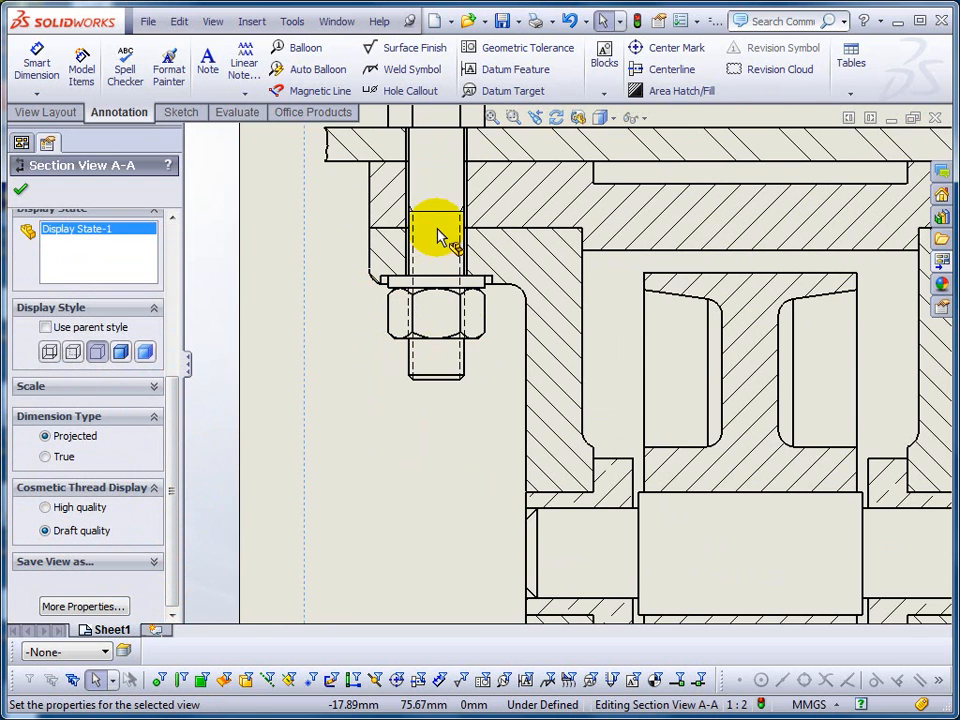
{"action": "scroll", "coordinate": [440, 418], "scroll_direction": "up", "scroll_amount": 3}
{"action": "left_click", "coordinate": [46, 507]}
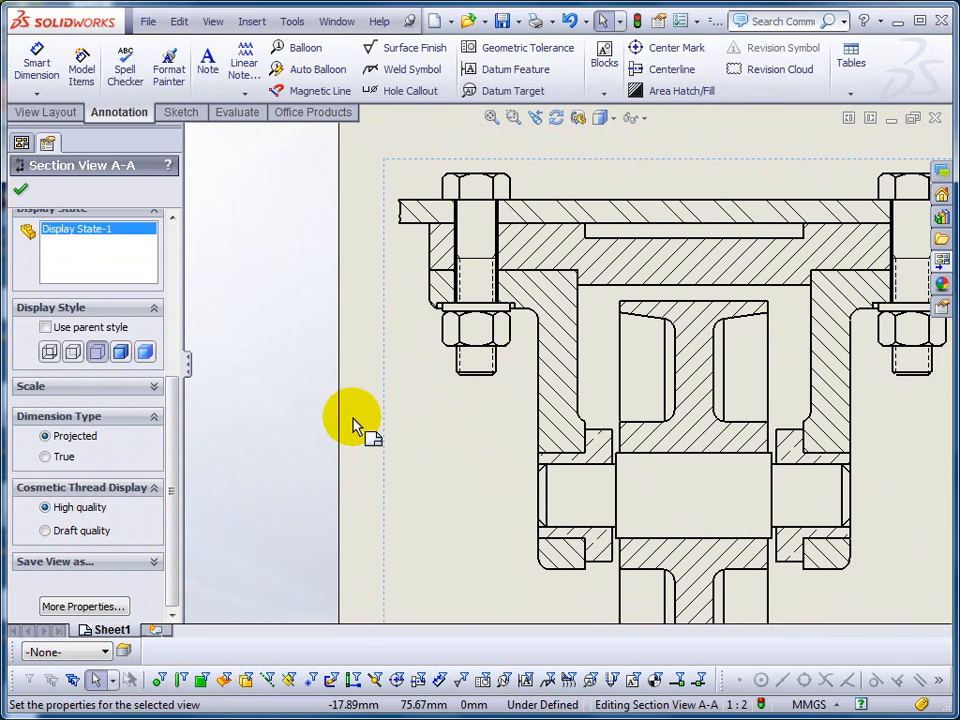
{"action": "left_click", "coordinate": [20, 188]}
Remove the tangent edges from section view A-A.
{"action": "scroll", "coordinate": [788, 420], "scroll_direction": "up", "scroll_amount": 2}
{"action": "scroll", "coordinate": [790, 440], "scroll_direction": "down", "scroll_amount": 4}
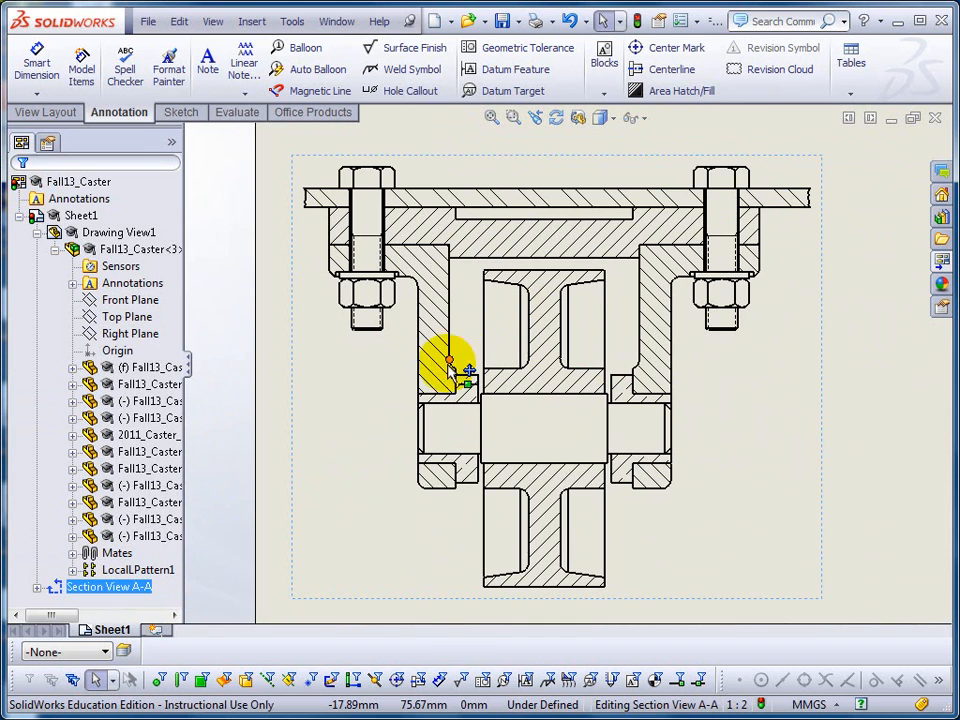
{"action": "right_click", "coordinate": [388, 384]}
{"action": "mouse_move", "coordinate": [478, 505]}
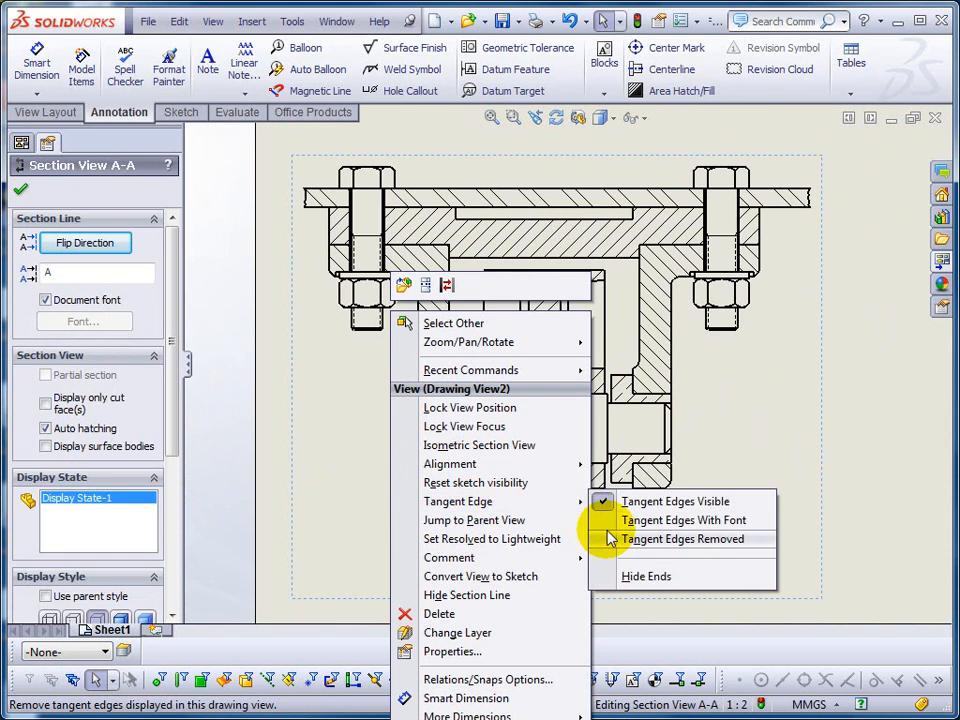
{"action": "left_click", "coordinate": [603, 538]}
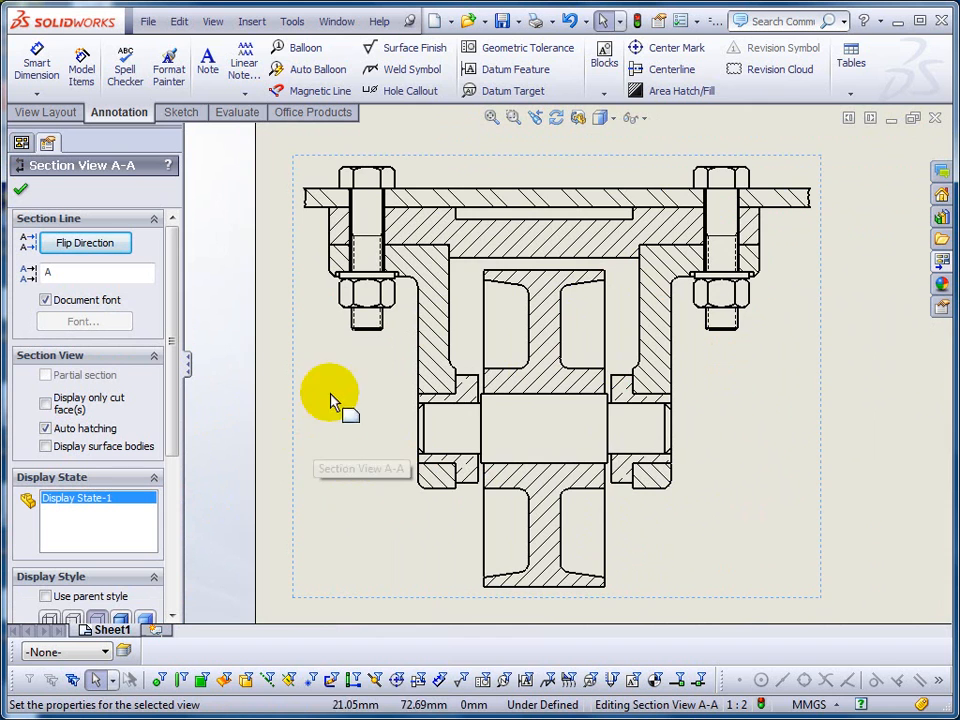
Create a projected side view from the section view and place it to the right of it on the sheet.
{"action": "scroll", "coordinate": [343, 268], "scroll_direction": "down", "scroll_amount": 5}
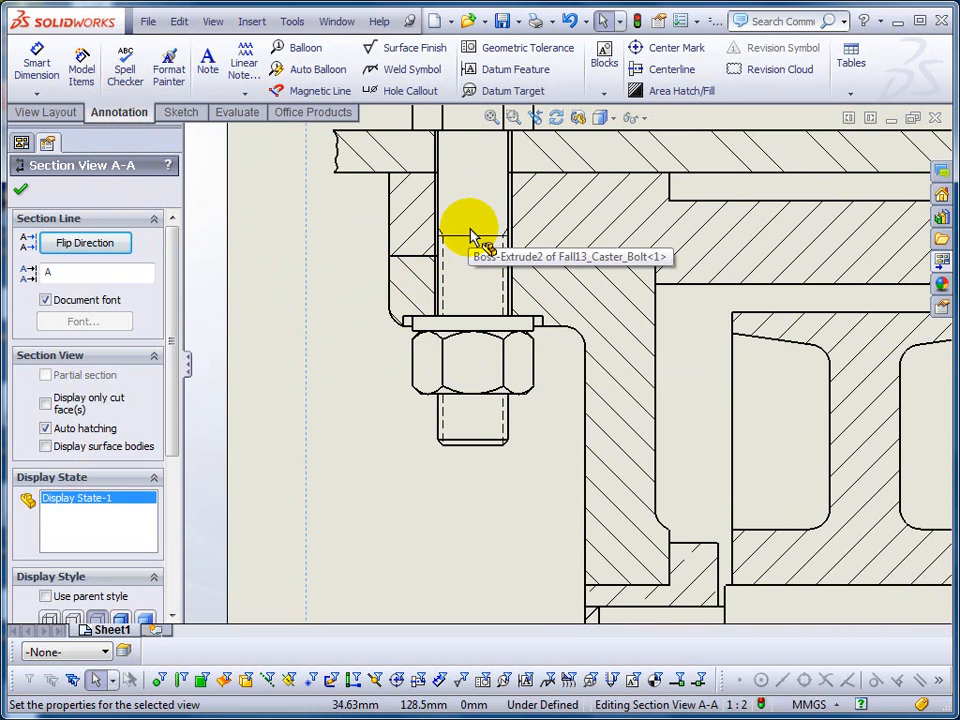
{"action": "scroll", "coordinate": [470, 235], "scroll_direction": "up", "scroll_amount": 8}
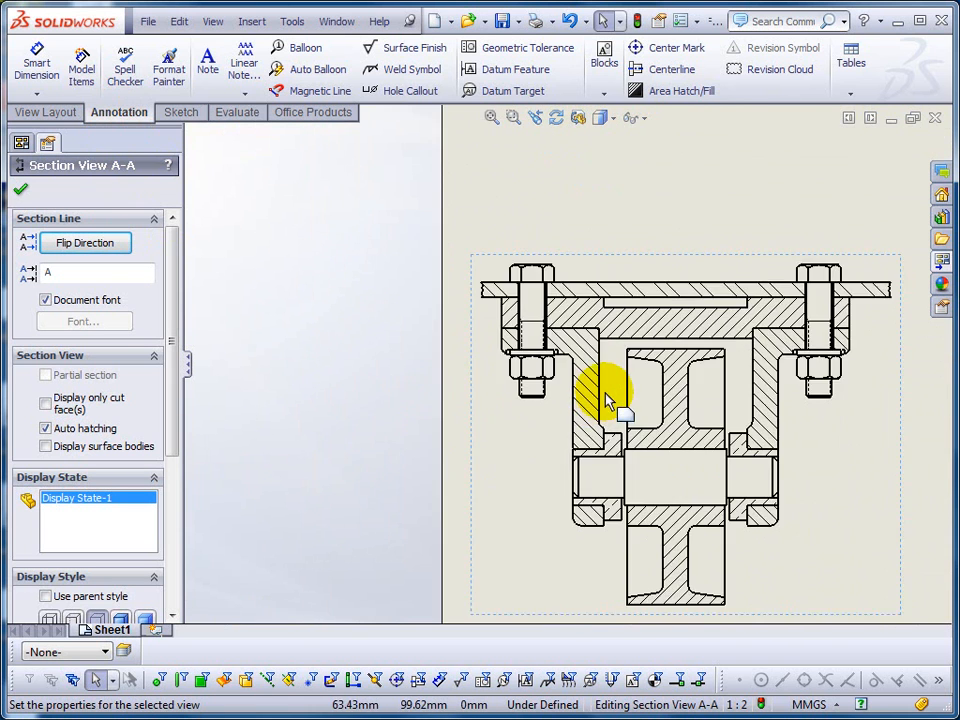
{"action": "middle_click_drag", "start_coordinate": [760, 446], "coordinate": [553, 388]}
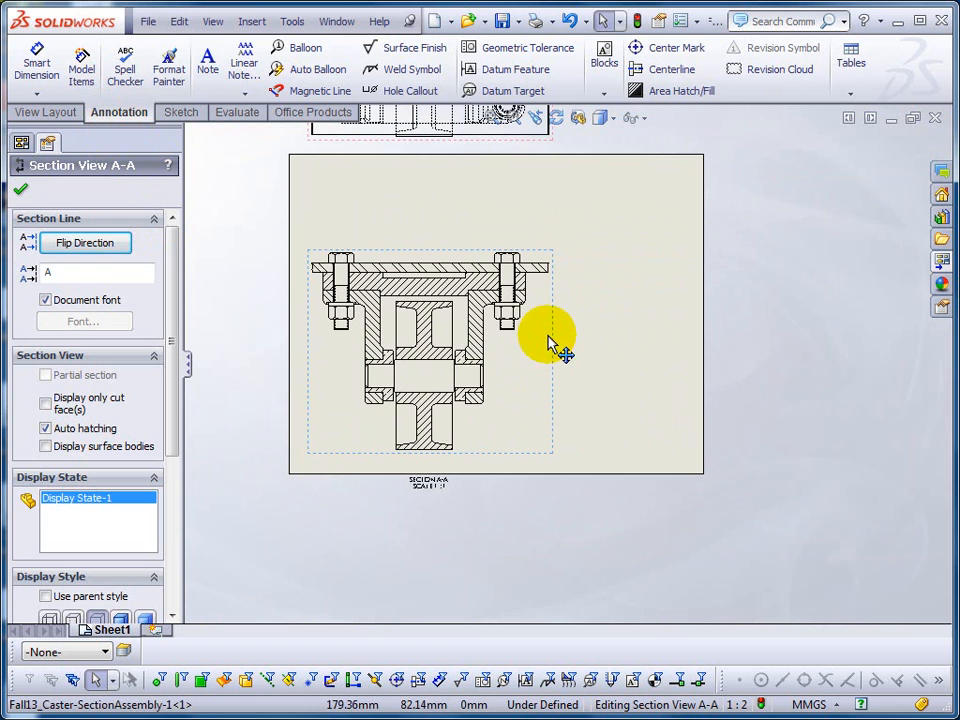
{"action": "left_click", "coordinate": [64, 113]}
{"action": "left_click", "coordinate": [122, 68]}
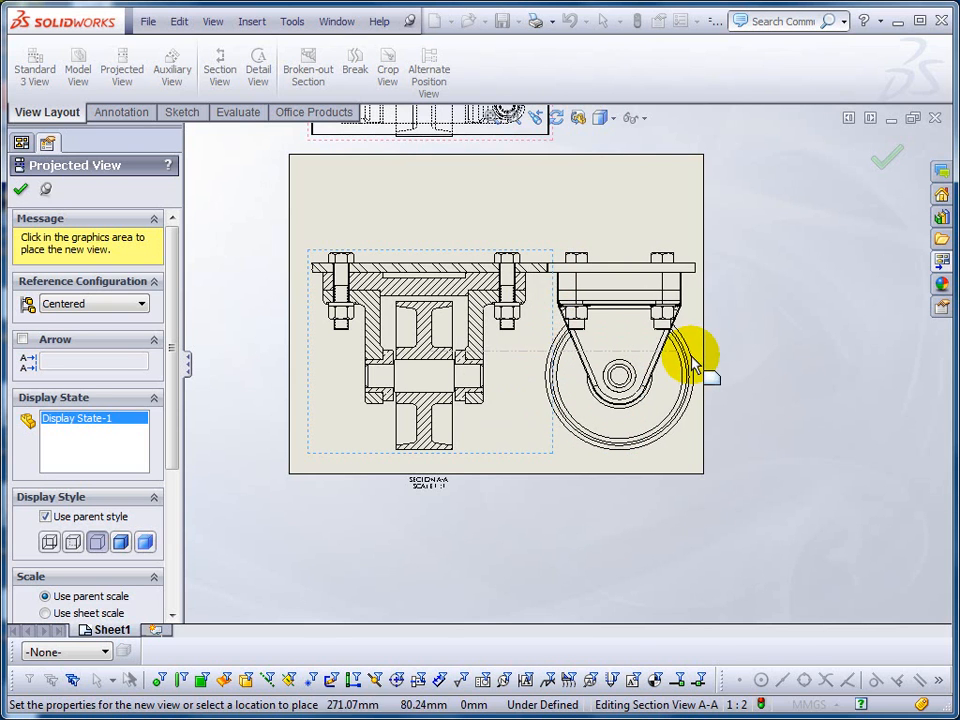
{"action": "left_click", "coordinate": [695, 365]}
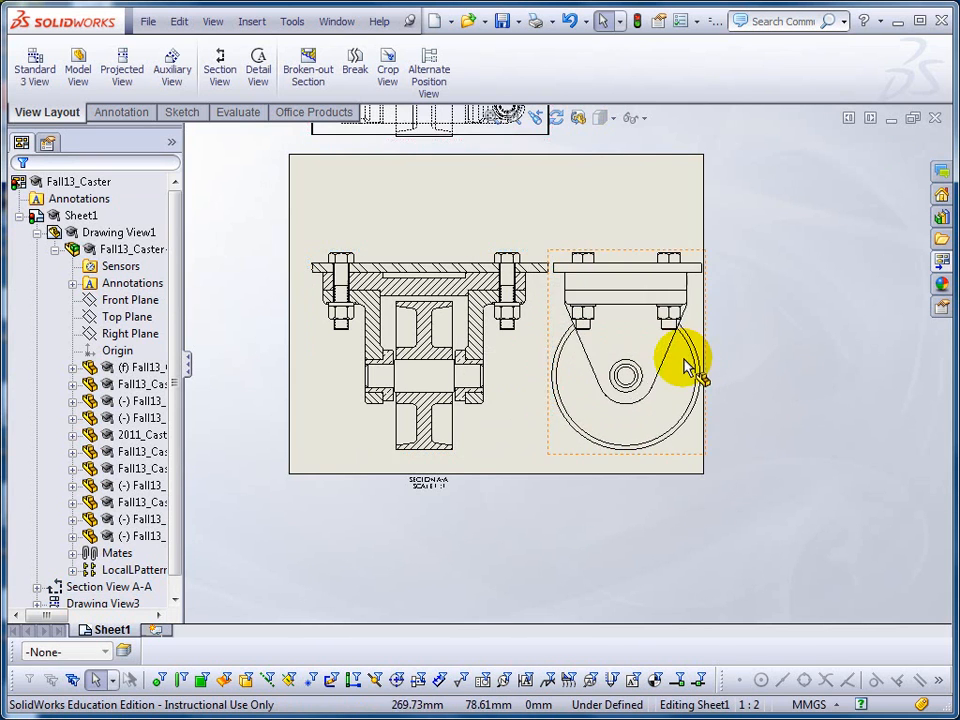
Show the hidden edges of only the caster wheel in the projected side view.
{"action": "scroll", "coordinate": [695, 362], "scroll_direction": "down", "scroll_amount": 3}
{"action": "scroll", "coordinate": [622, 492], "scroll_direction": "down", "scroll_amount": 1}
{"action": "middle_click_drag", "start_coordinate": [506, 295], "coordinate": [425, 400]}
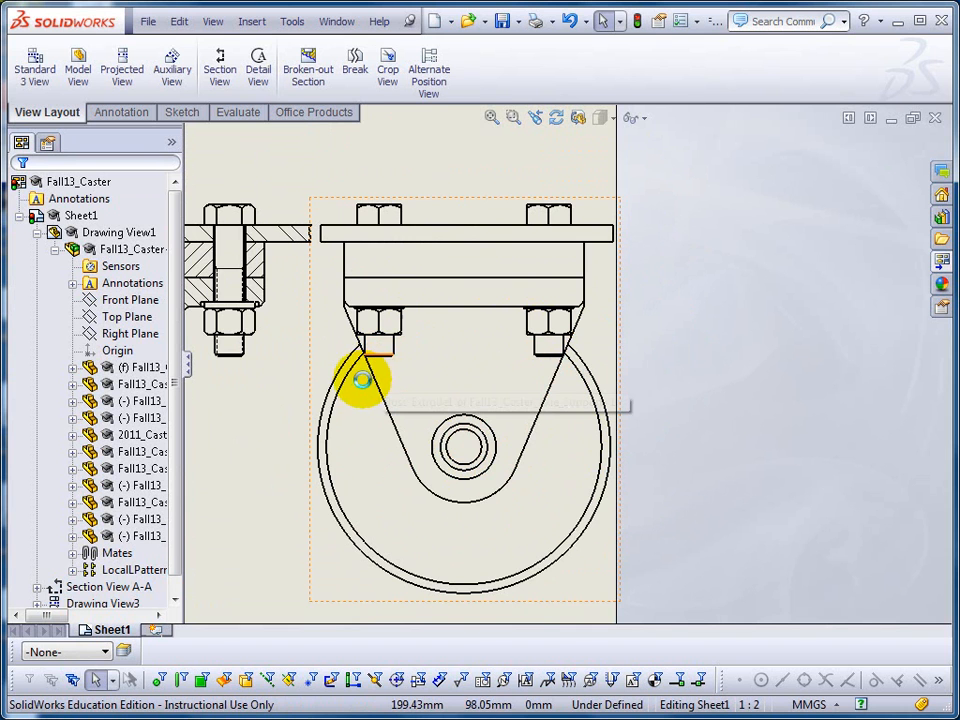
{"action": "scroll", "coordinate": [360, 382], "scroll_direction": "down", "scroll_amount": 2}
{"action": "left_click", "coordinate": [348, 362]}
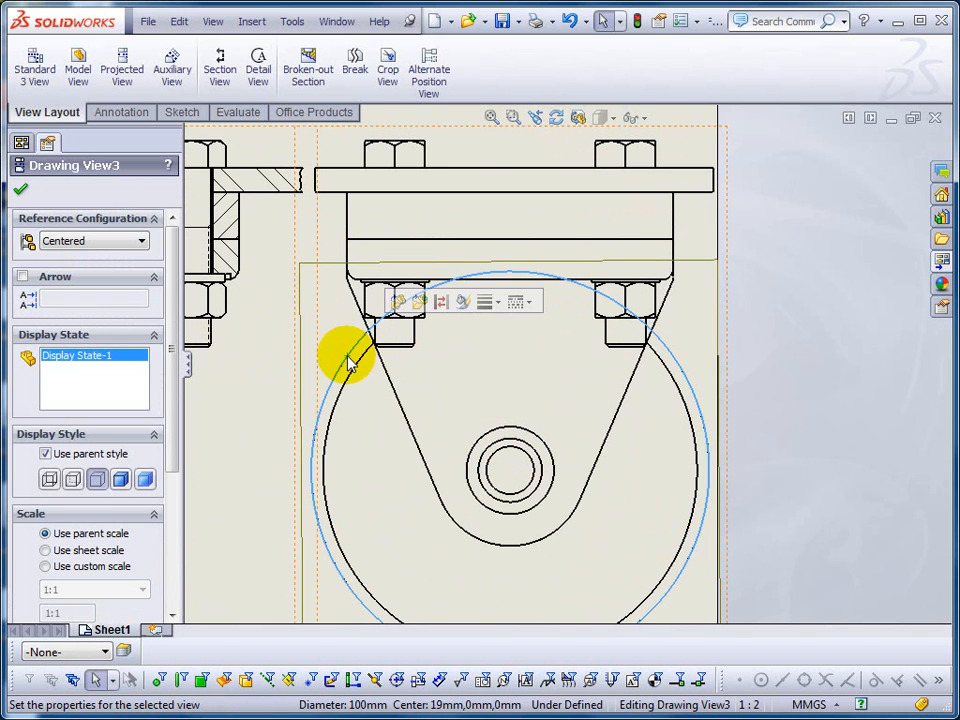
{"action": "right_click", "coordinate": [349, 362]}
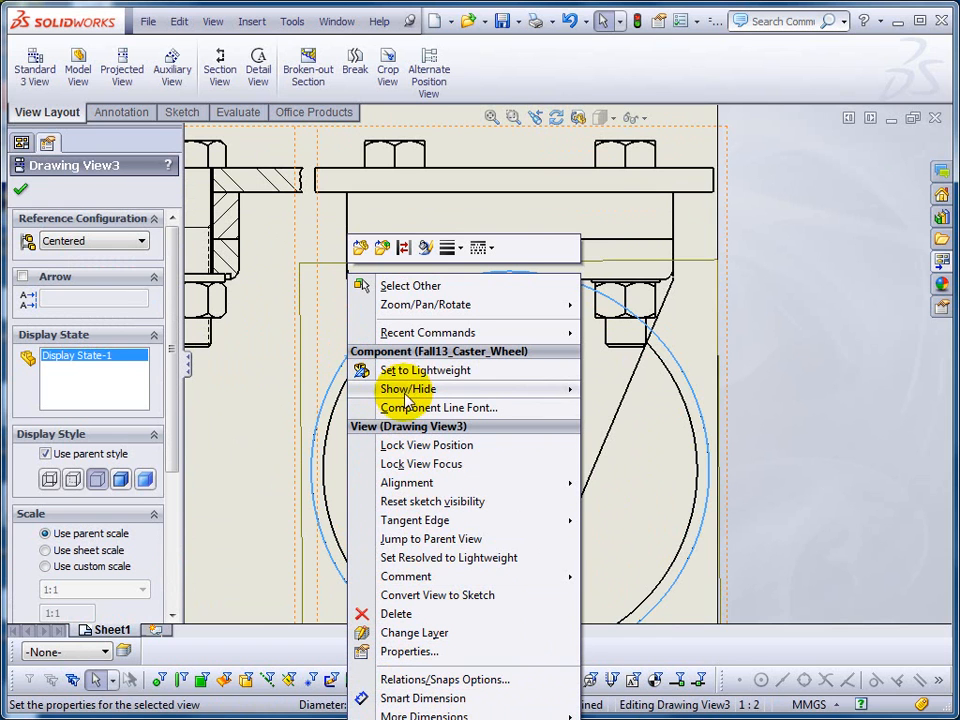
{"action": "mouse_move", "coordinate": [401, 390]}
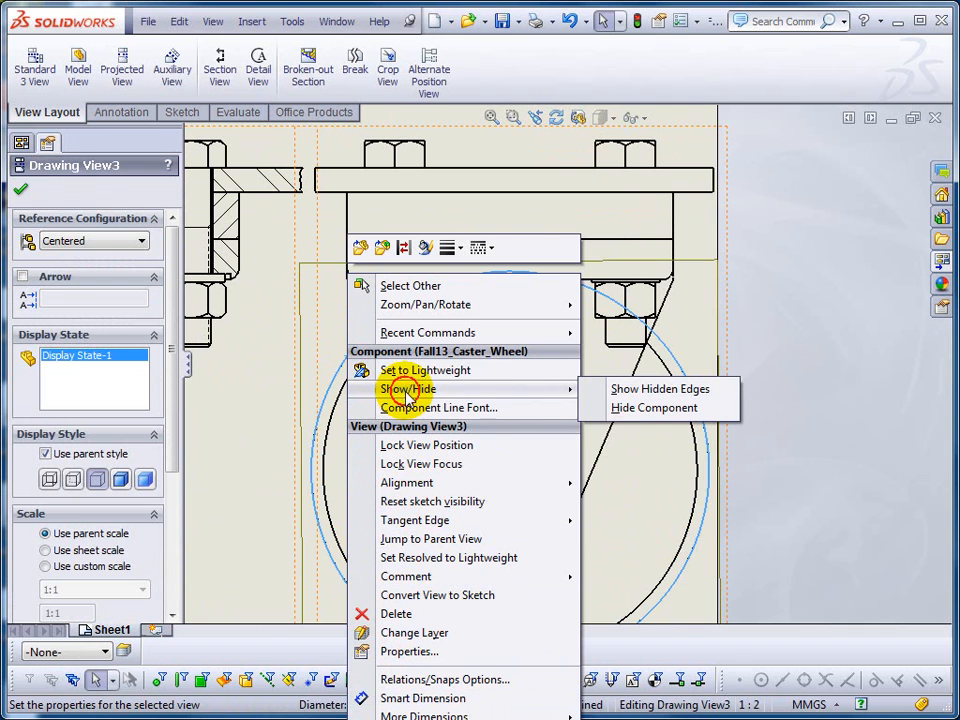
{"action": "left_click", "coordinate": [641, 393]}
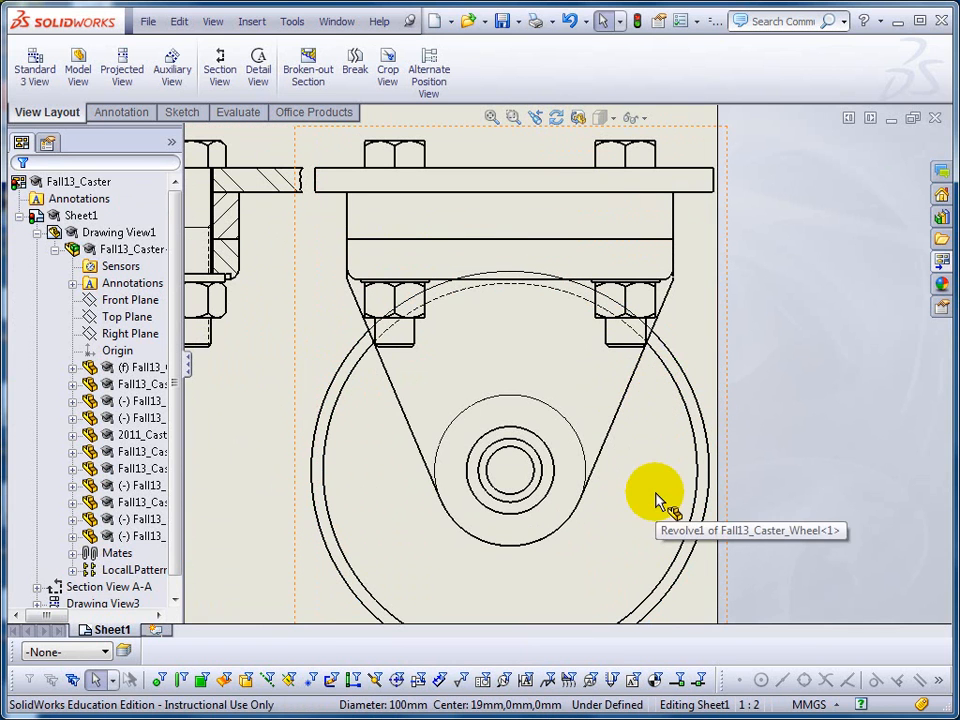
{"action": "scroll", "coordinate": [540, 362], "scroll_direction": "down", "scroll_amount": 8}
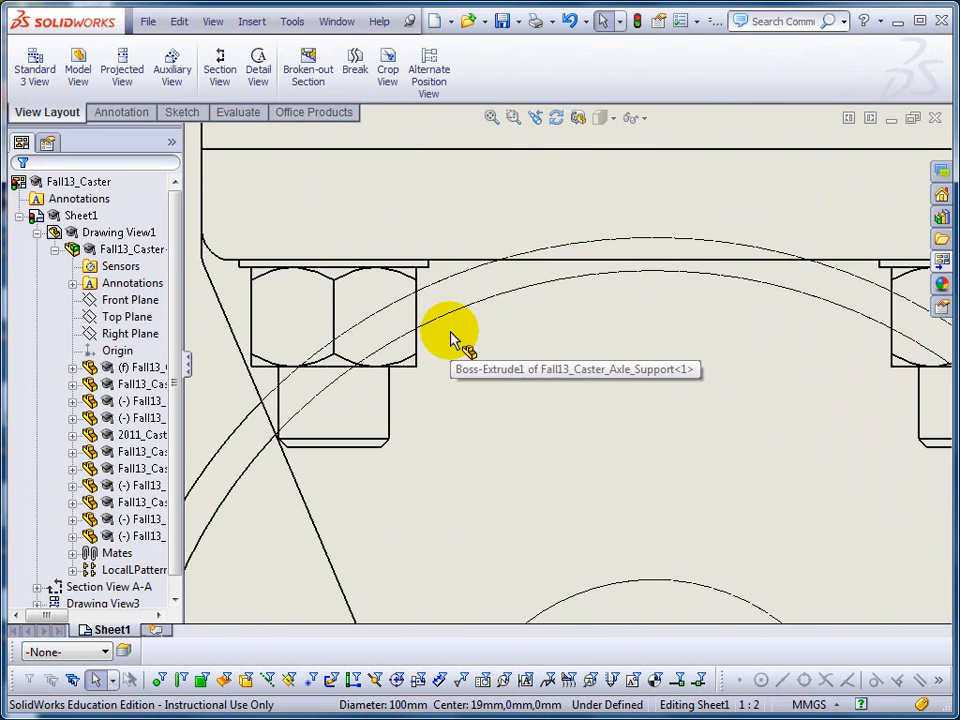
{"action": "scroll", "coordinate": [505, 350], "scroll_direction": "down", "scroll_amount": 4}
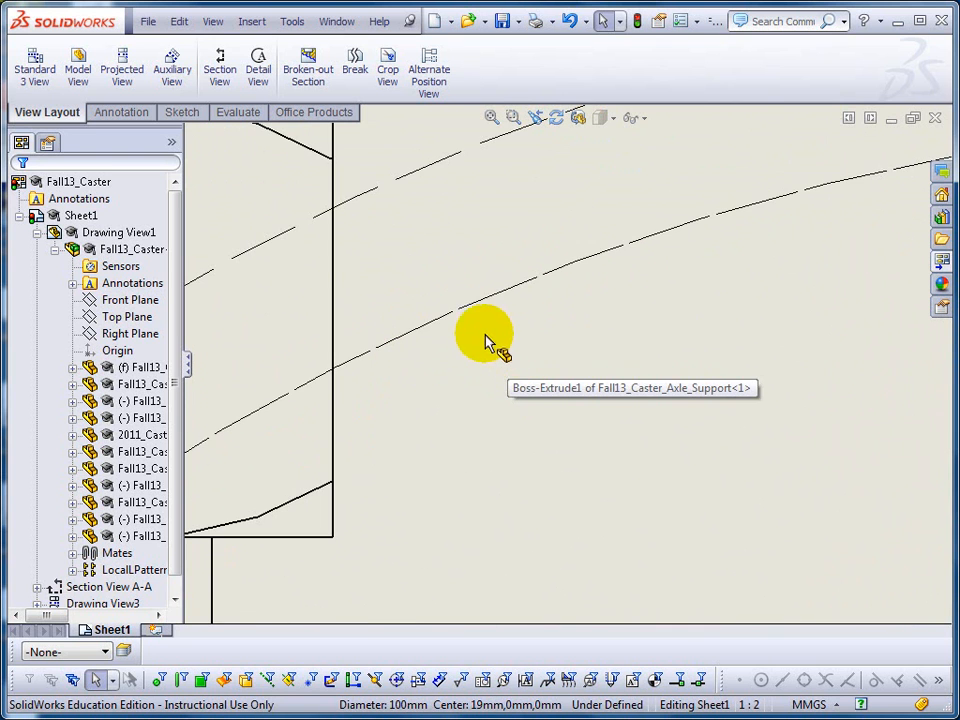
{"action": "scroll", "coordinate": [433, 360], "scroll_direction": "up", "scroll_amount": 8}
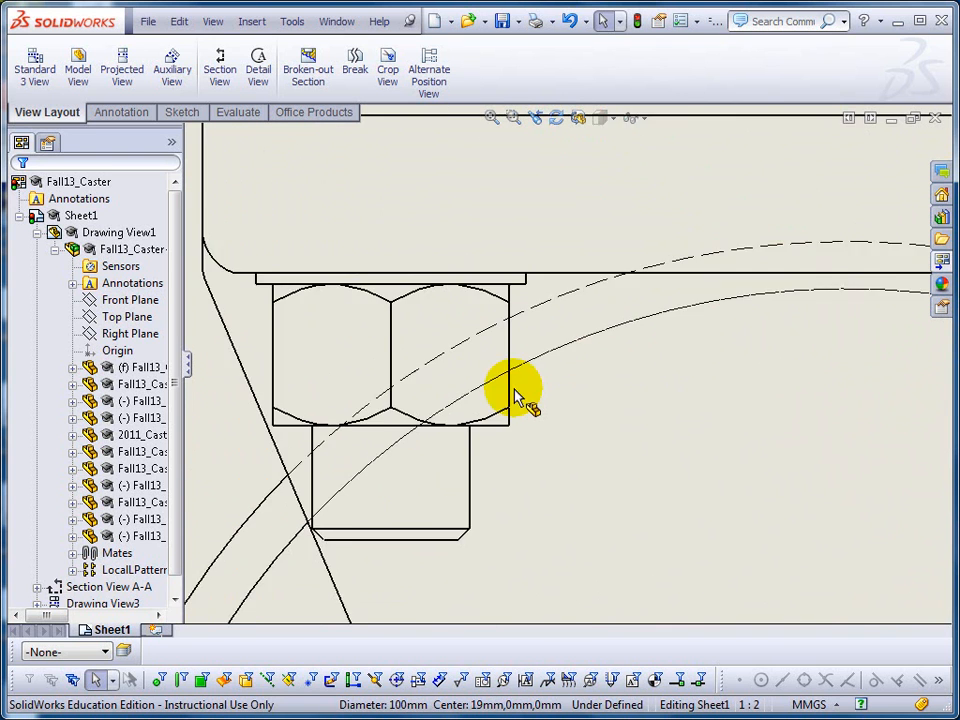
Hide all the overlapping 38 mm hub circle edges of the wheel in the projected side view.
{"action": "middle_click_drag", "start_coordinate": [587, 420], "coordinate": [480, 356]}
{"action": "middle_click_drag", "start_coordinate": [566, 447], "coordinate": [512, 338]}
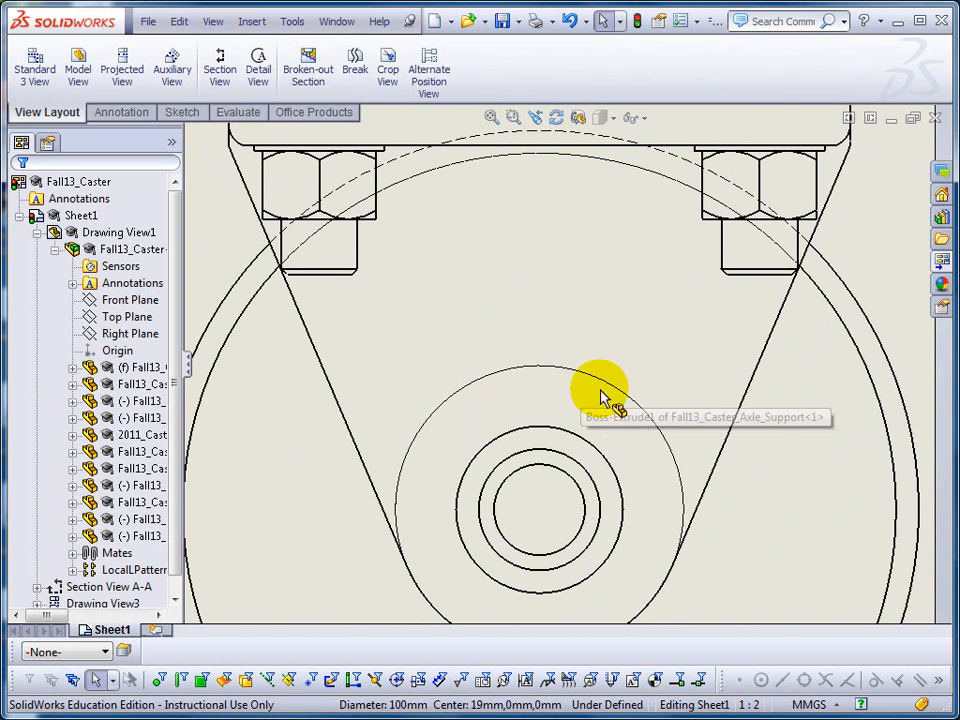
{"action": "left_click", "coordinate": [524, 374]}
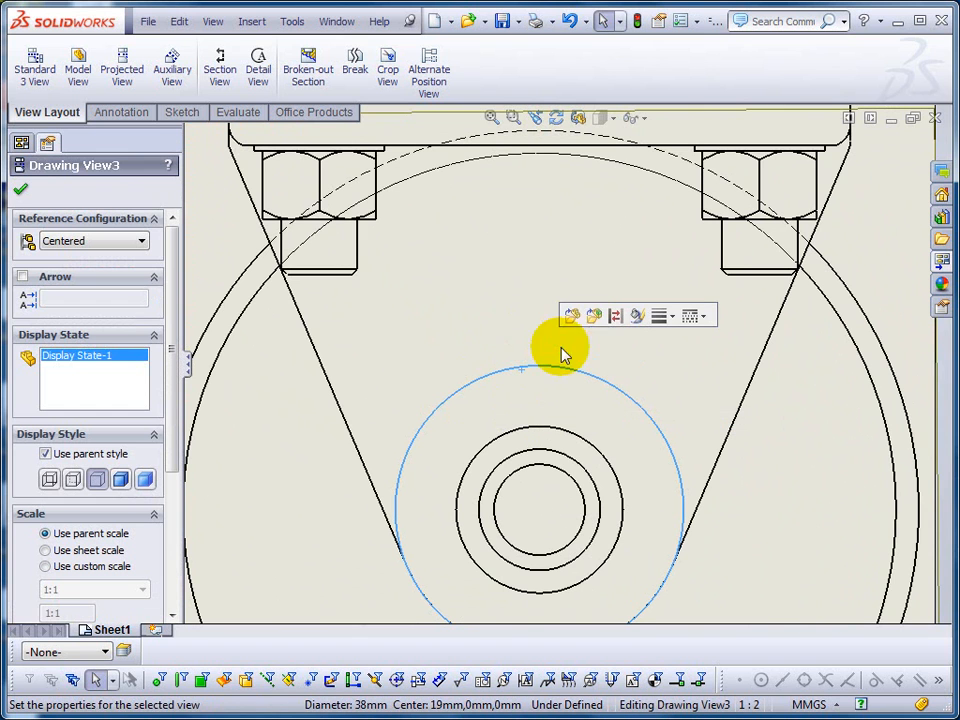
{"action": "left_click", "coordinate": [617, 320]}
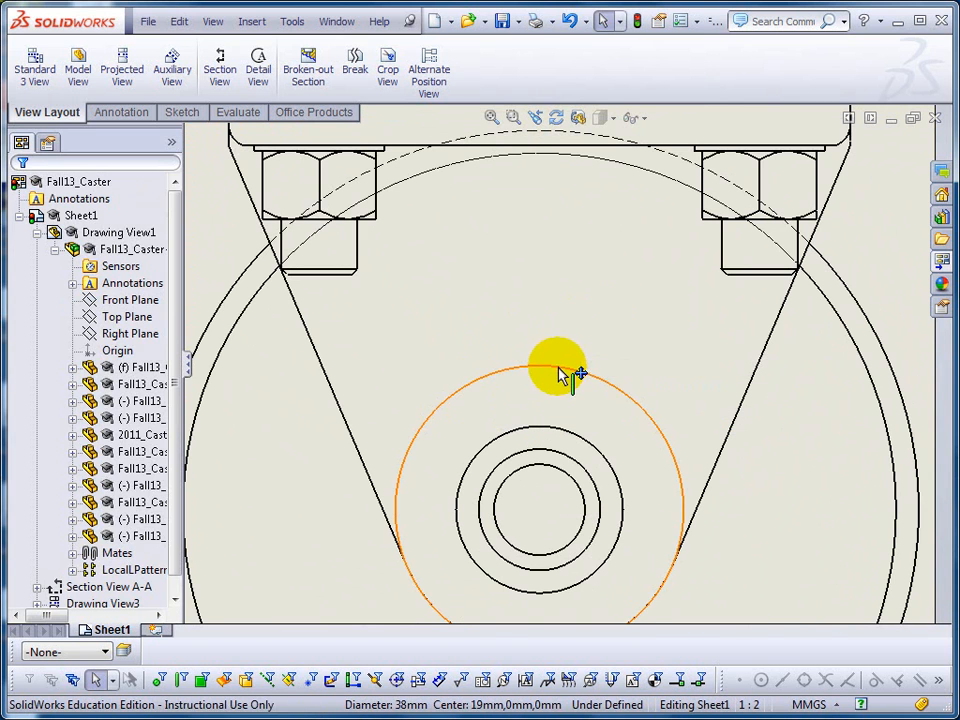
{"action": "left_click", "coordinate": [560, 372]}
{"action": "left_click", "coordinate": [651, 313]}
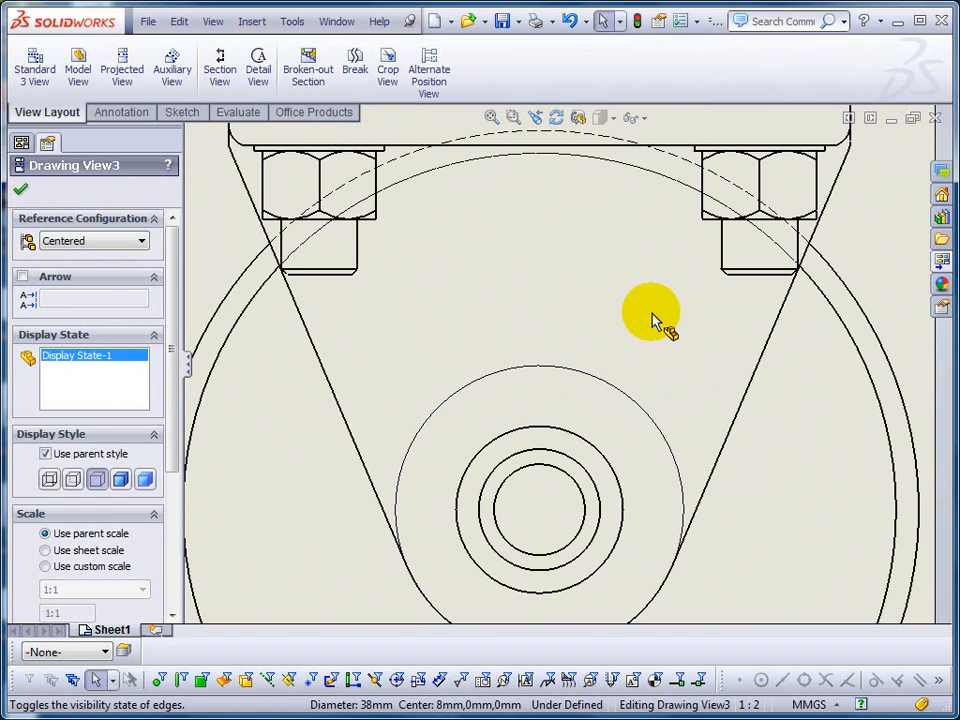
{"action": "left_click", "coordinate": [581, 375]}
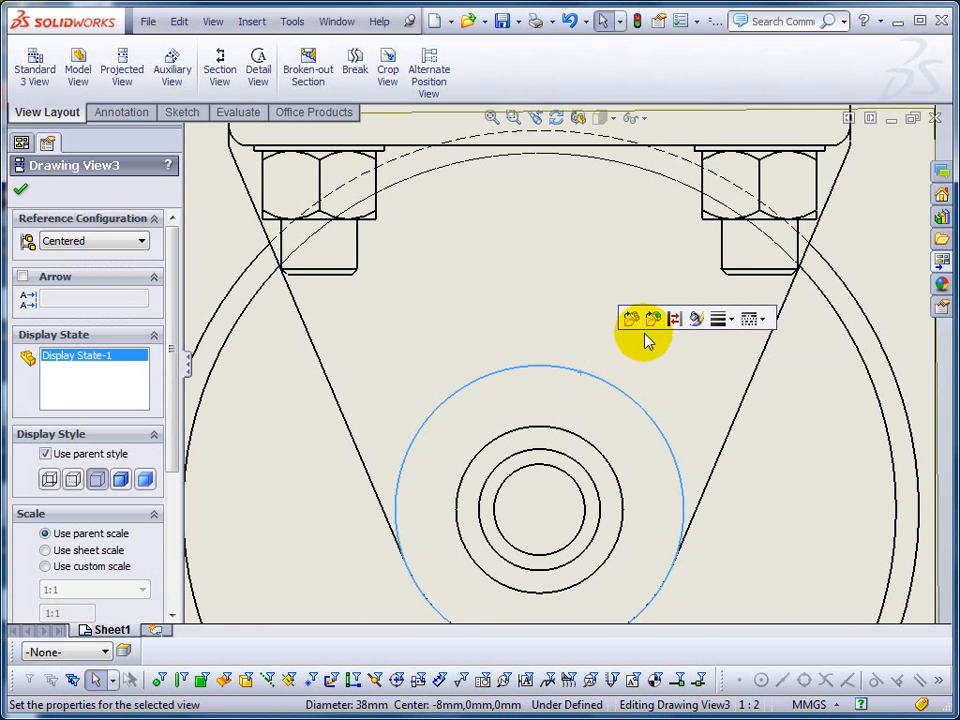
{"action": "left_click", "coordinate": [674, 318]}
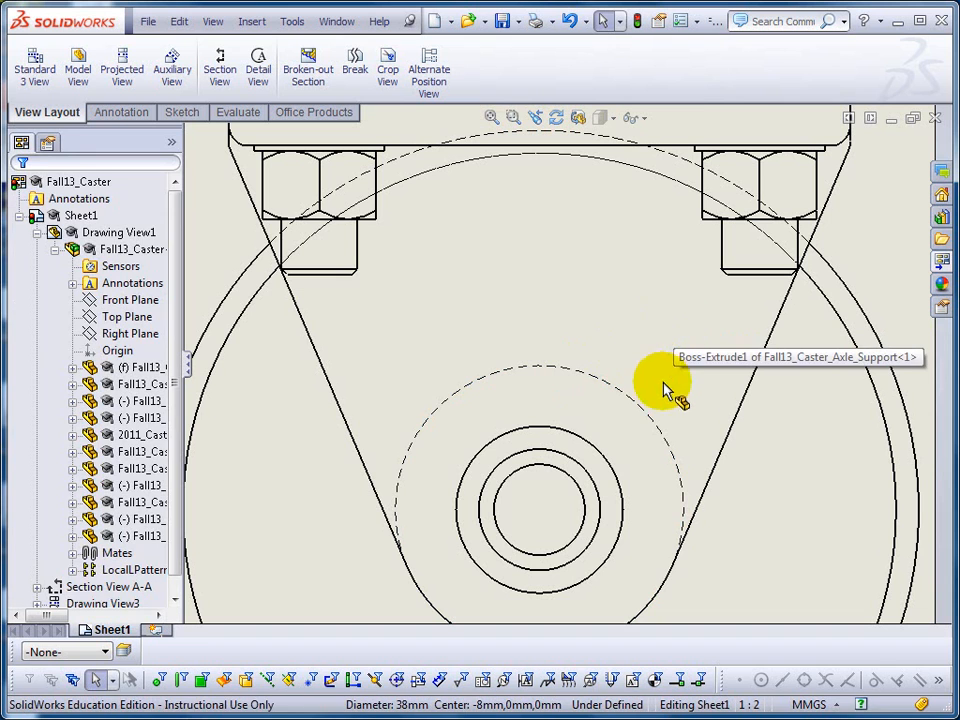
{"action": "left_click", "coordinate": [587, 376]}
{"action": "left_click", "coordinate": [674, 316]}
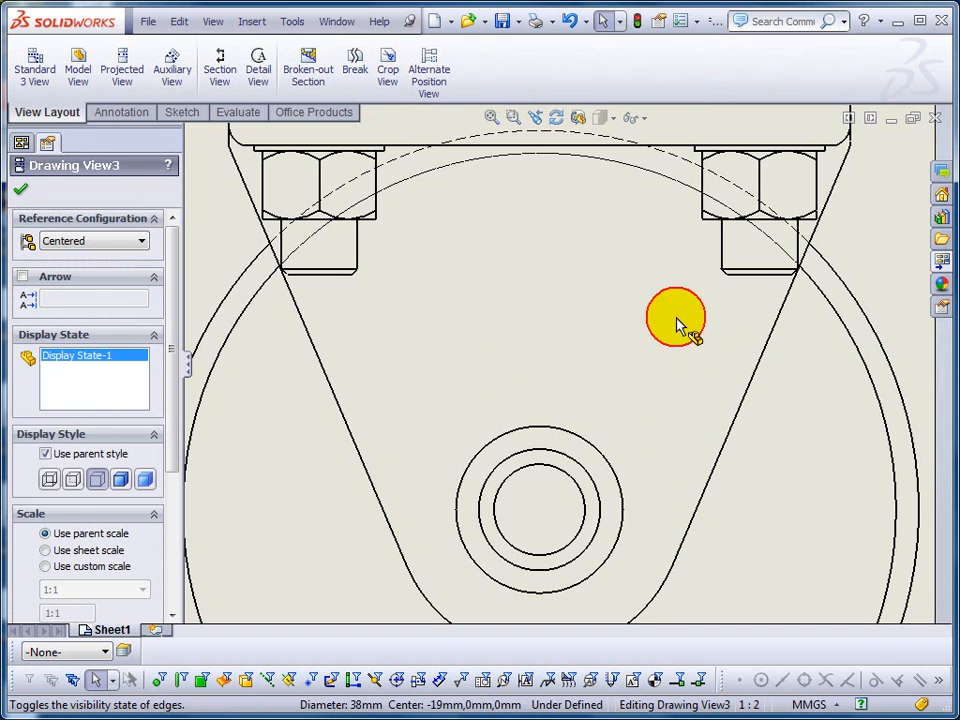
Hide the front 94 mm and 100 mm rim circle edges of the wheel in the projected side view.
{"action": "scroll", "coordinate": [606, 261], "scroll_direction": "up", "scroll_amount": 4}
{"action": "scroll", "coordinate": [612, 245], "scroll_direction": "down", "scroll_amount": 5}
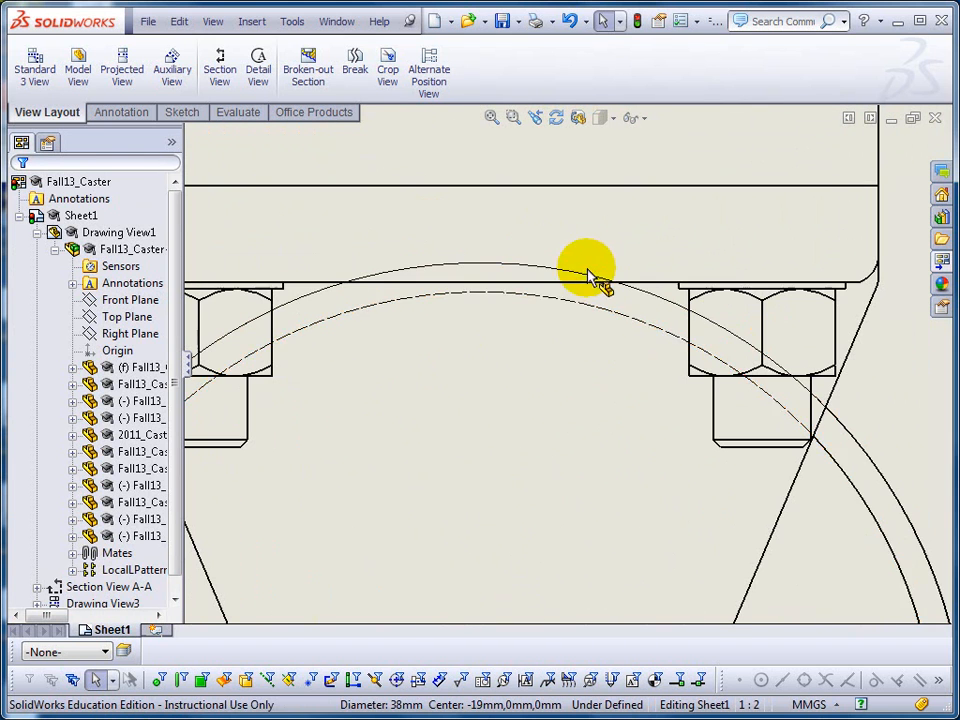
{"action": "left_click", "coordinate": [350, 319]}
{"action": "left_click", "coordinate": [439, 263]}
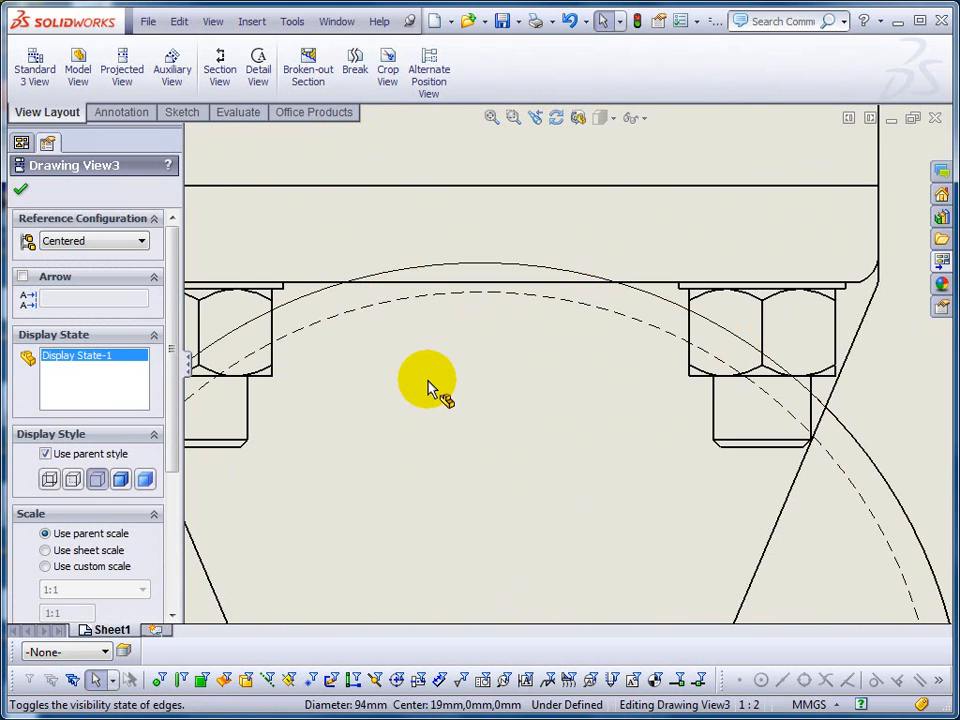
{"action": "left_click", "coordinate": [318, 292]}
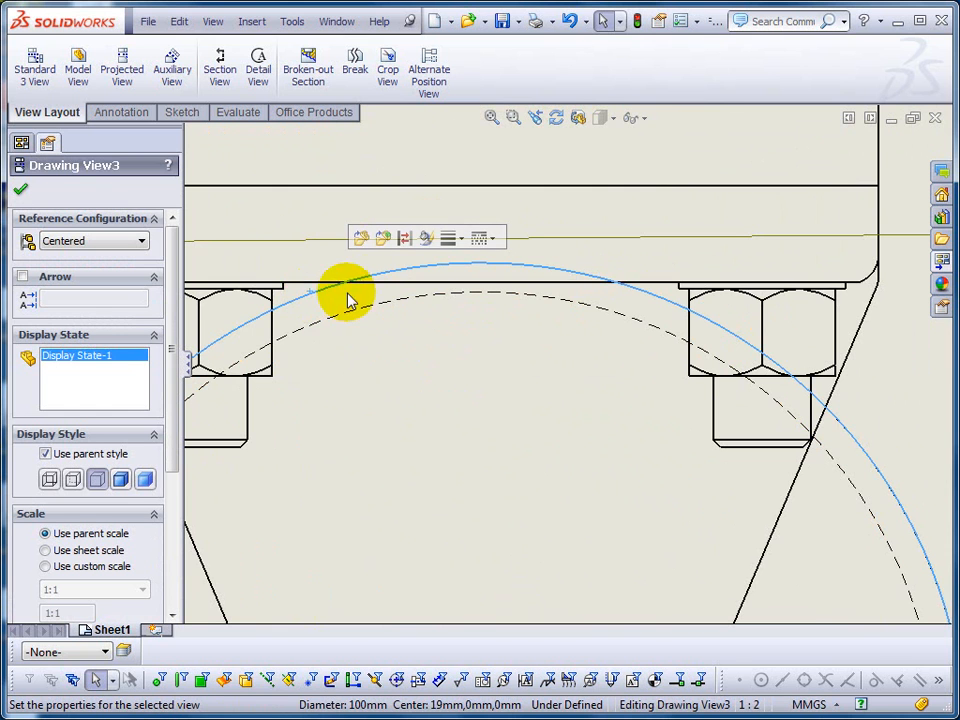
{"action": "left_click", "coordinate": [404, 240]}
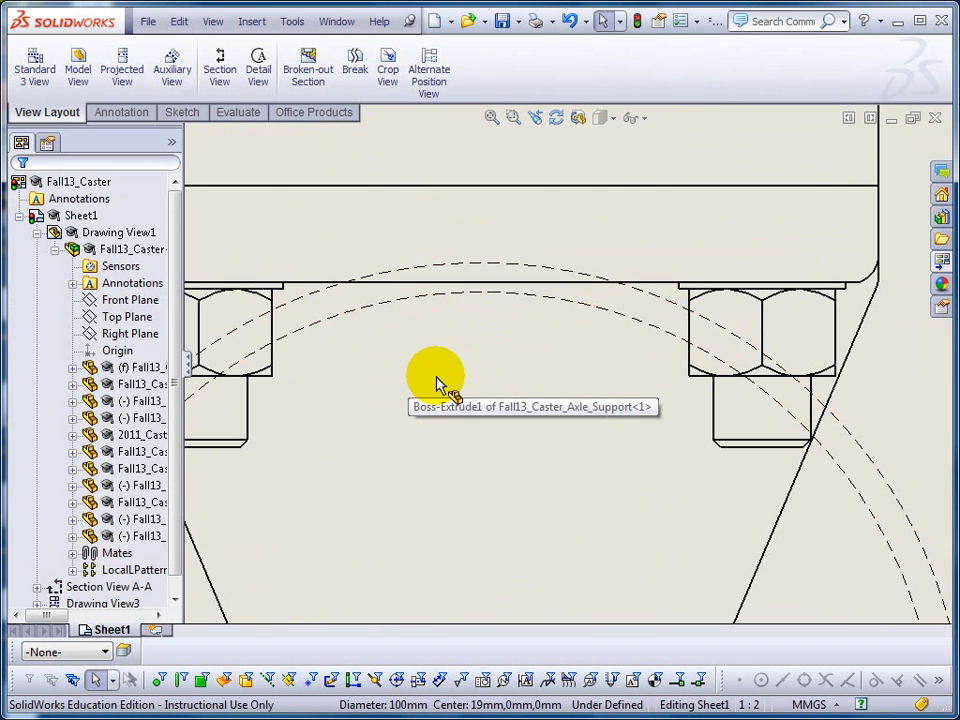
Hide the remaining dashed 94 mm rim circle edge of the wheel in the projected side view.
{"action": "scroll", "coordinate": [437, 385], "scroll_direction": "up", "scroll_amount": 2}
{"action": "scroll", "coordinate": [439, 386], "scroll_direction": "up", "scroll_amount": 2}
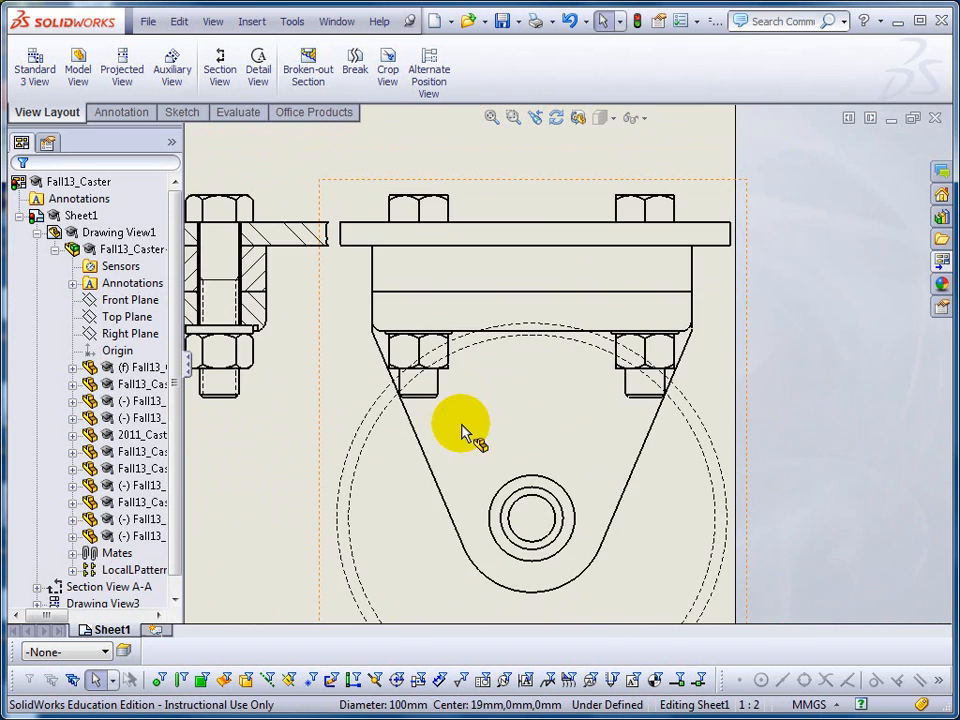
{"action": "mouse_move", "coordinate": [500, 447]}
{"action": "middle_mouse_down"}
{"action": "mouse_move", "coordinate": [486, 326]}
{"action": "mouse_move", "coordinate": [492, 366]}
{"action": "middle_mouse_up"}
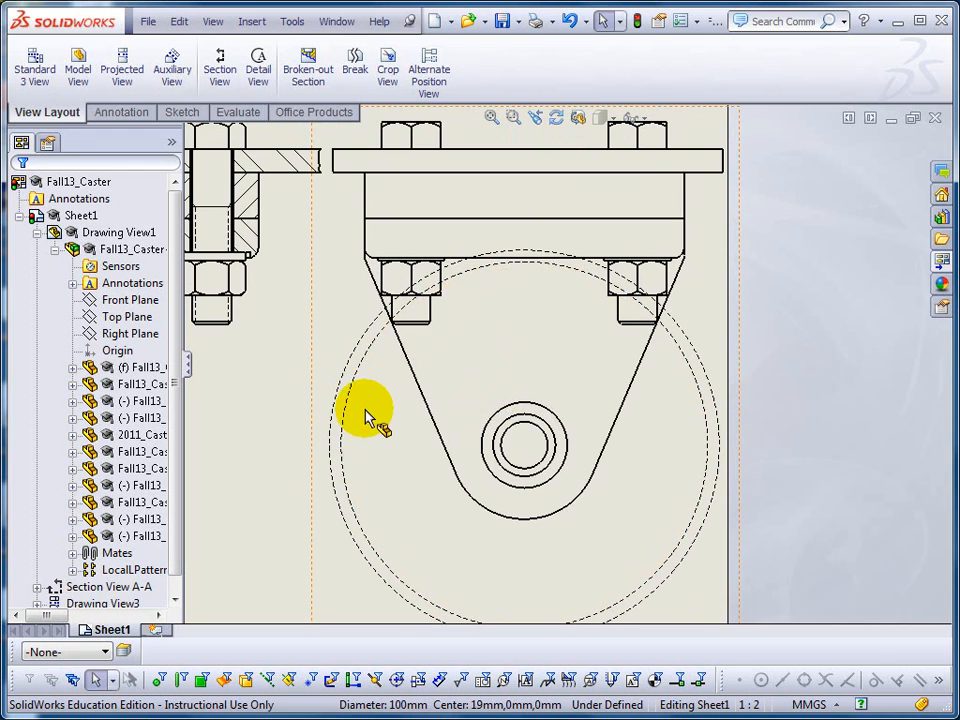
{"action": "scroll", "coordinate": [370, 419], "scroll_direction": "down", "scroll_amount": 2}
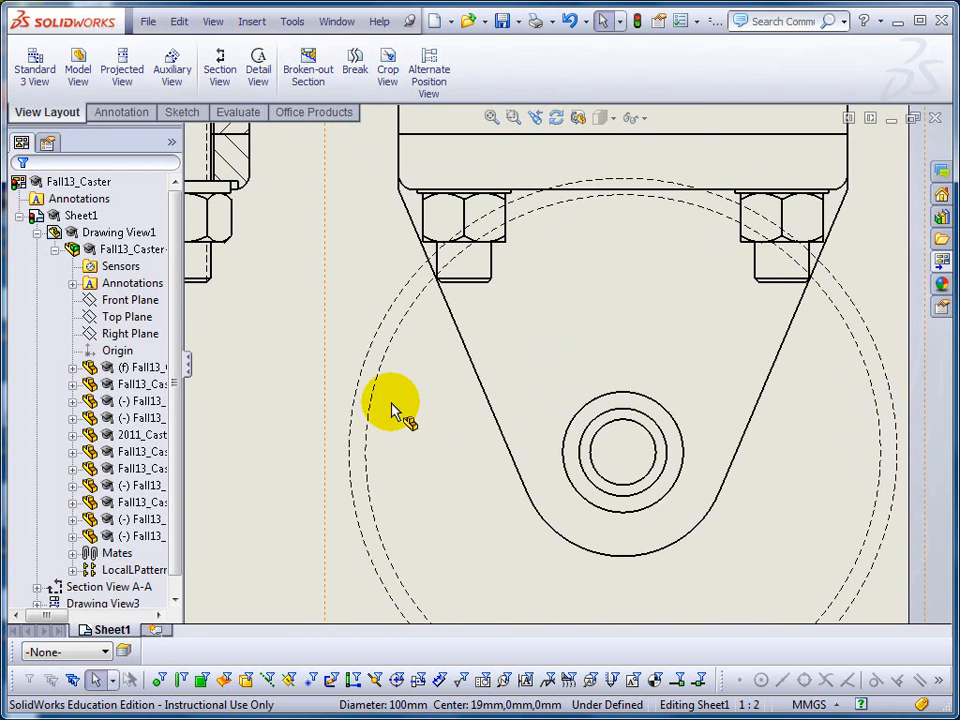
{"action": "left_click", "coordinate": [401, 330]}
{"action": "left_click", "coordinate": [492, 278]}
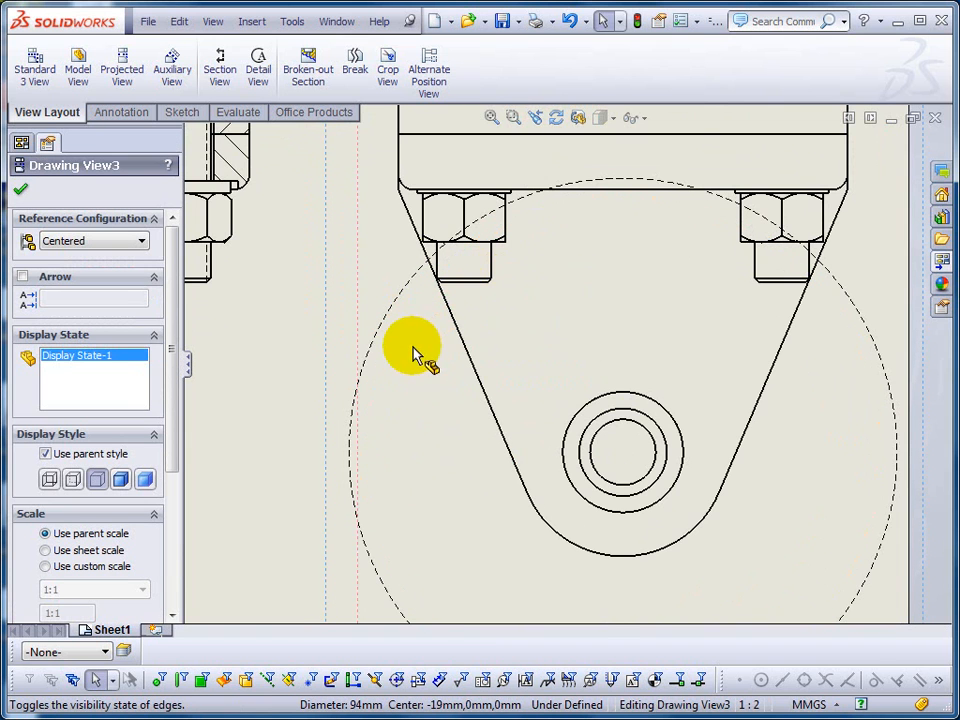
Use Hide/Show Edges to show the wheel's hidden outer and inner rim circles again in the projected side view, and check their line style.
{"action": "left_click", "coordinate": [387, 320]}
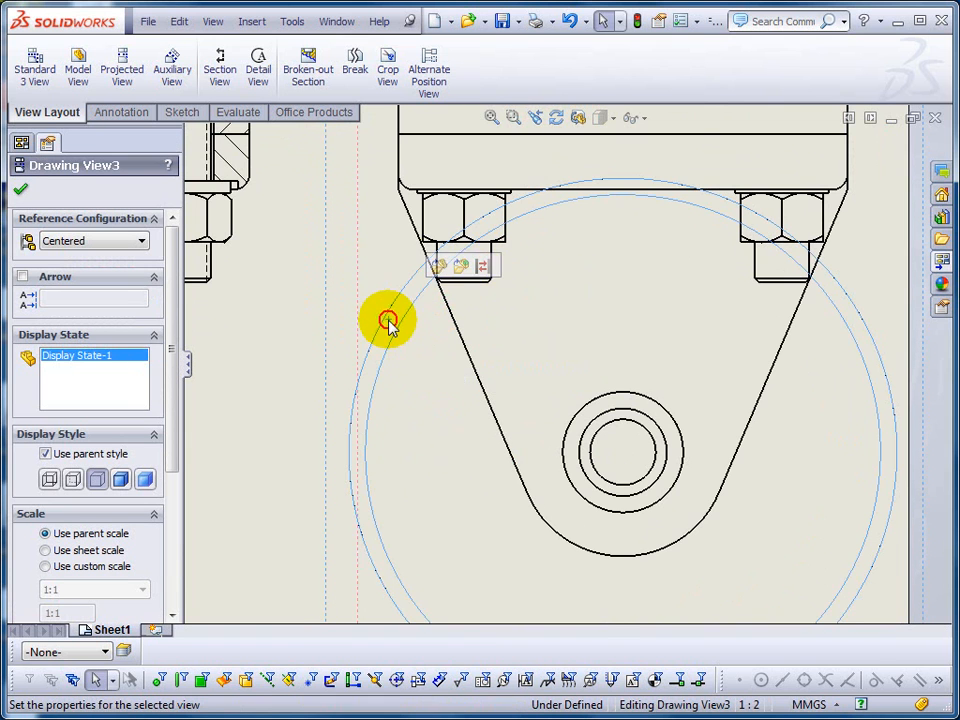
{"action": "left_click", "coordinate": [484, 266]}
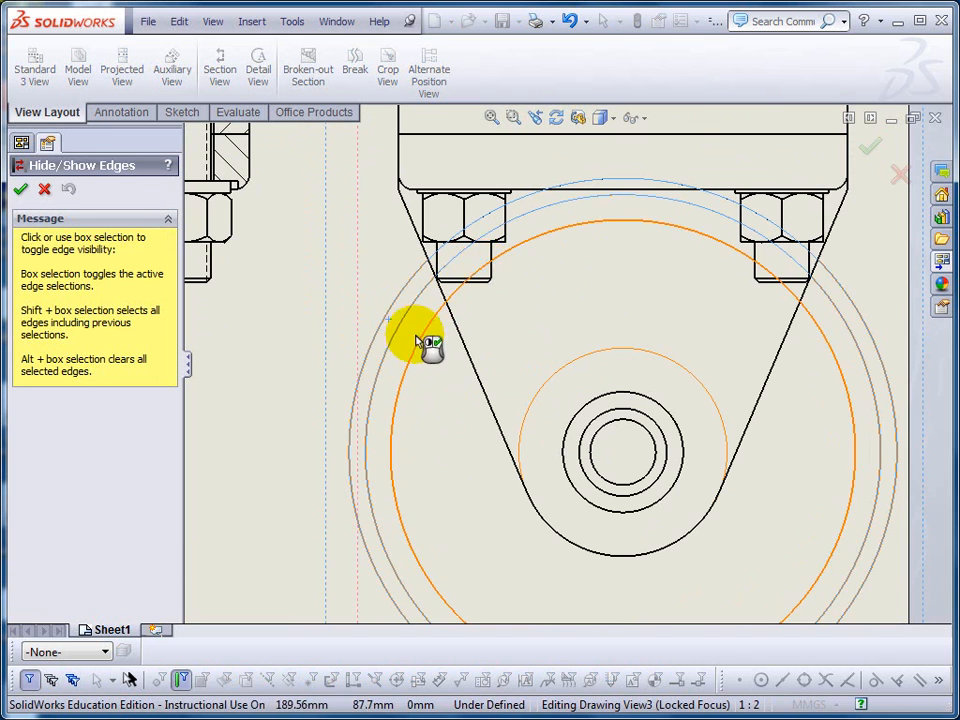
{"action": "left_click", "coordinate": [396, 314]}
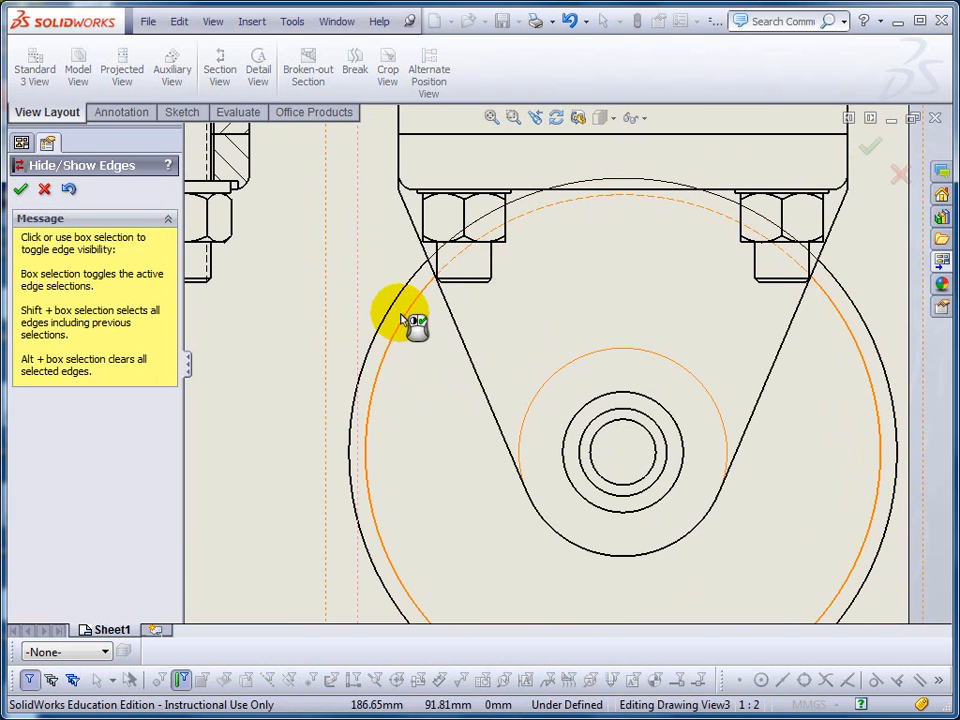
{"action": "left_click", "coordinate": [406, 322]}
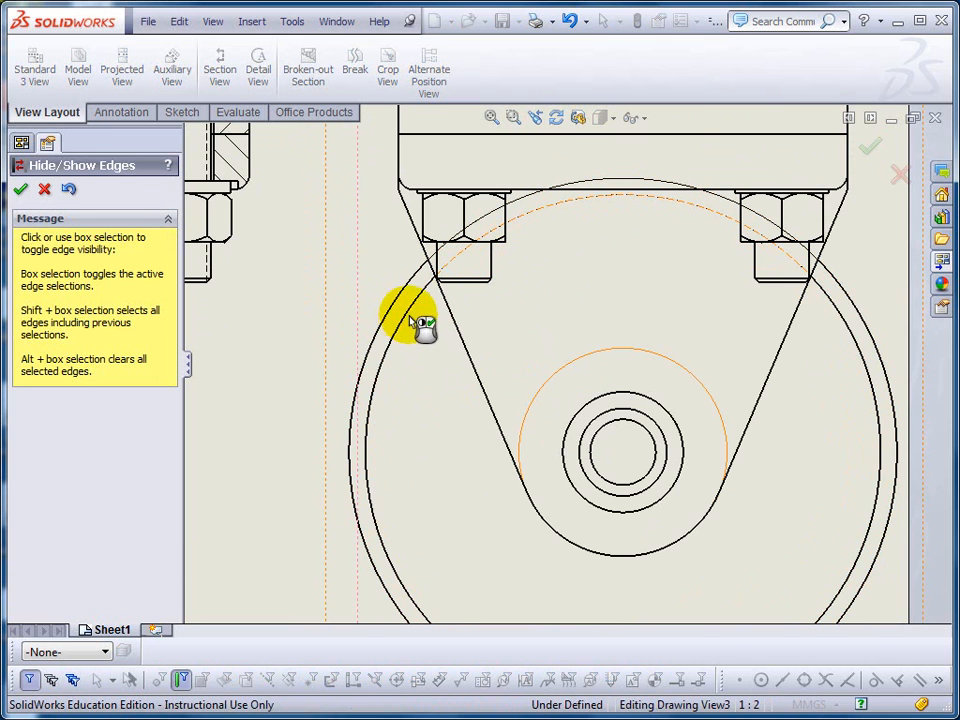
{"action": "left_click", "coordinate": [22, 192]}
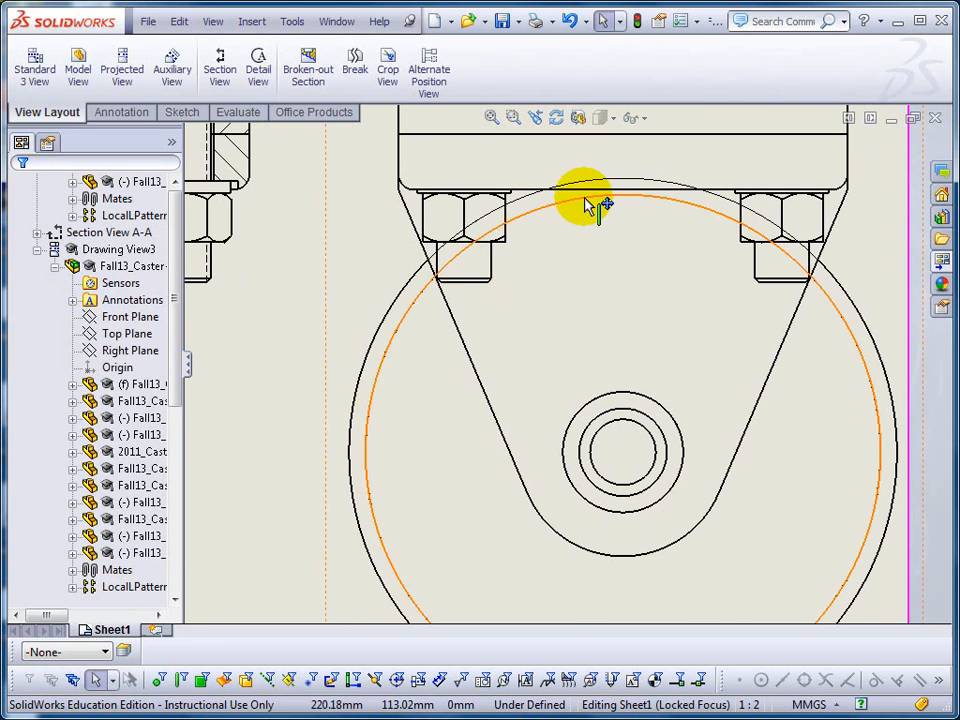
{"action": "scroll", "coordinate": [595, 210], "scroll_direction": "down", "scroll_amount": 3}
{"action": "scroll", "coordinate": [610, 240], "scroll_direction": "down", "scroll_amount": 2}
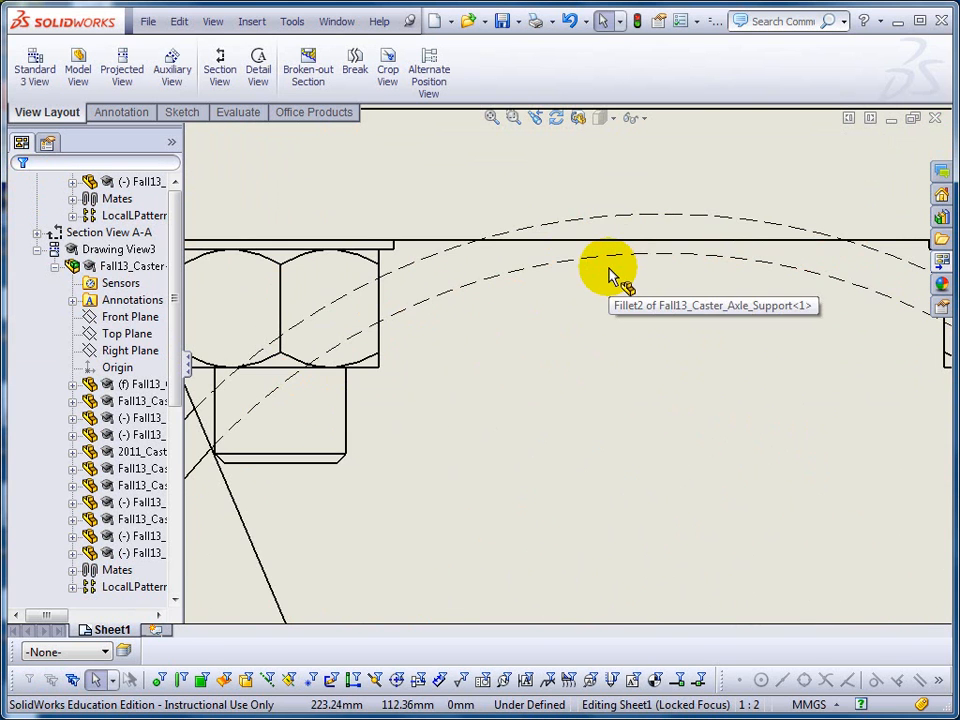